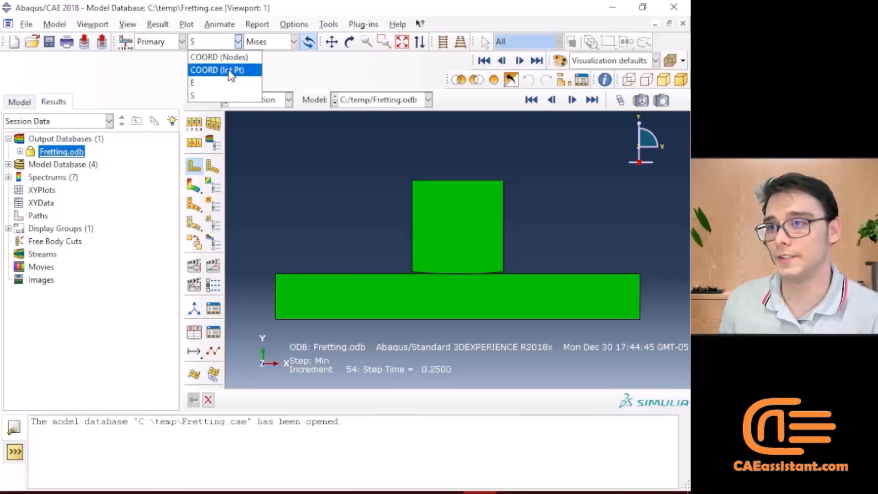
{"action": "left_click", "coordinate": [92, 23]}
{"action": "left_click", "coordinate": [92, 24]}
{"action": "left_click", "coordinate": [55, 24]}
{"action": "mouse_move", "coordinate": [66, 110]}
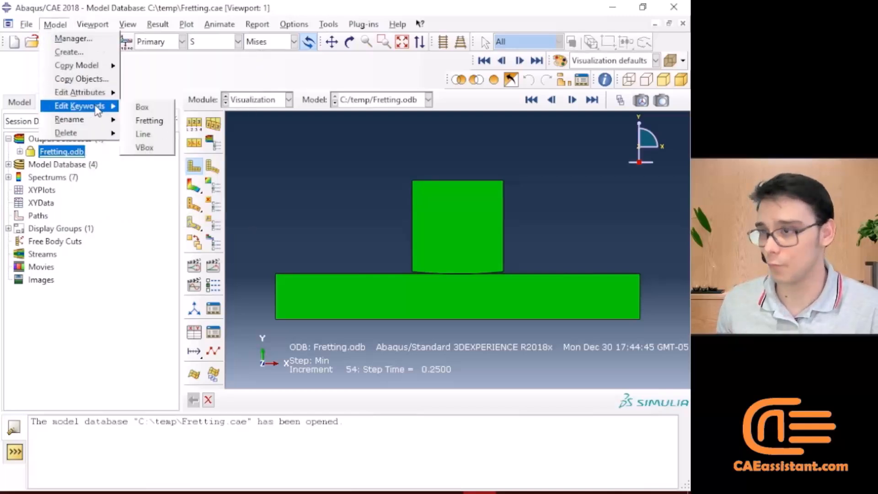
{"action": "left_click", "coordinate": [253, 78]}
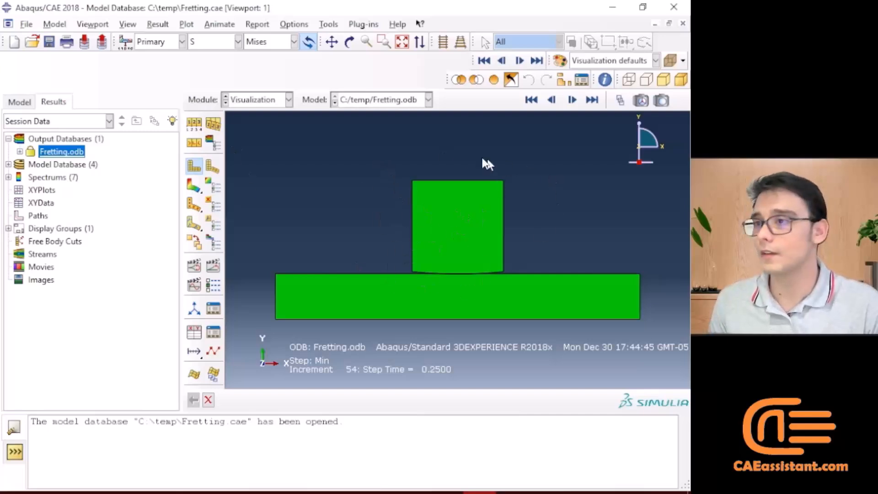
Set the visible edges in the common plot options to feature edges.
{"action": "left_click", "coordinate": [195, 128]}
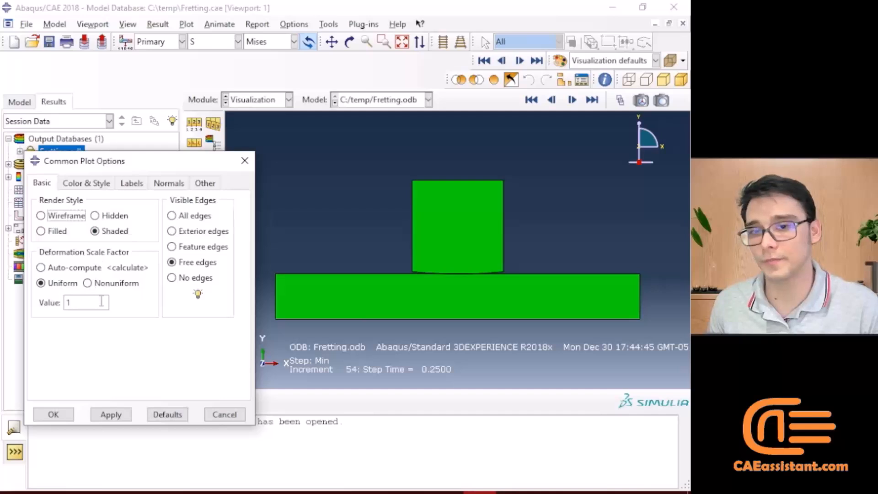
{"action": "left_click", "coordinate": [194, 233]}
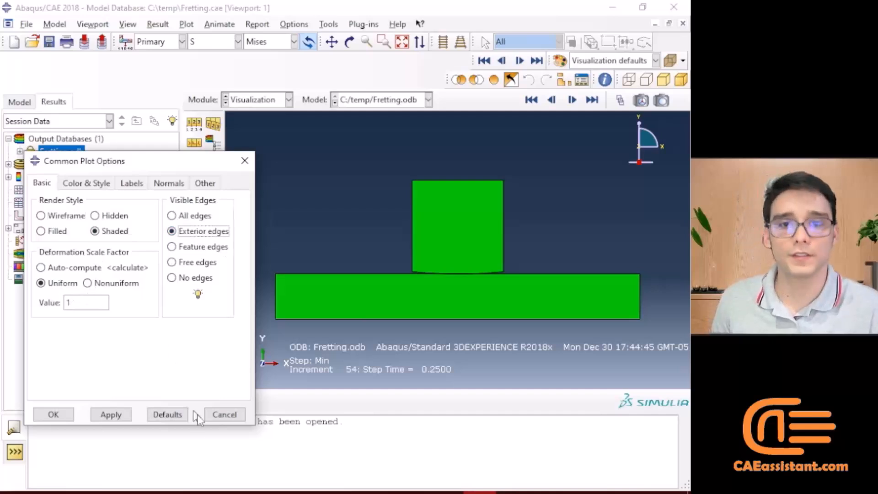
{"action": "left_click", "coordinate": [123, 415]}
{"action": "left_click", "coordinate": [195, 247]}
{"action": "left_click", "coordinate": [110, 414]}
{"action": "left_click", "coordinate": [53, 415]}
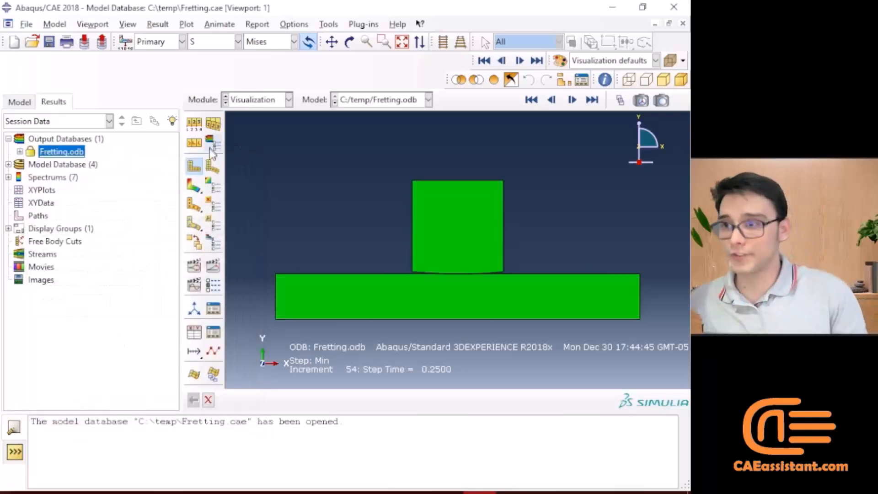
Plot the stress contours on the deformed shape and display the S11 component.
{"action": "left_click", "coordinate": [195, 185]}
{"action": "left_click", "coordinate": [266, 42]}
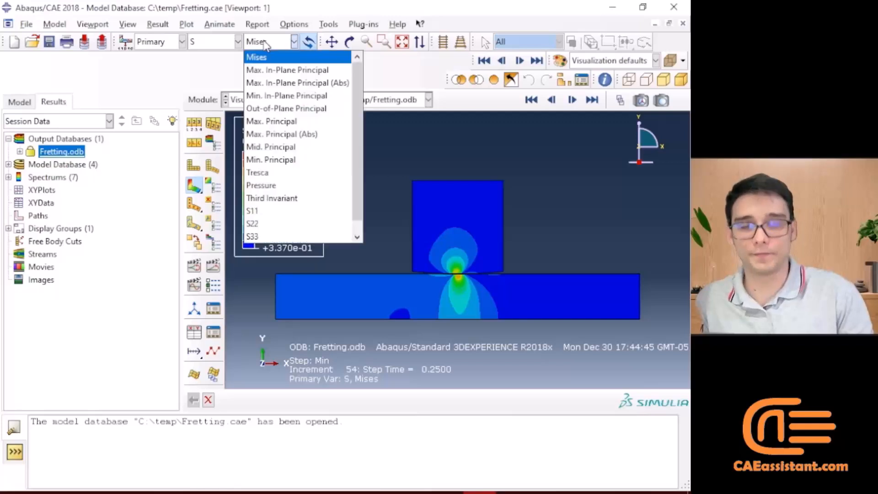
{"action": "left_click", "coordinate": [265, 211]}
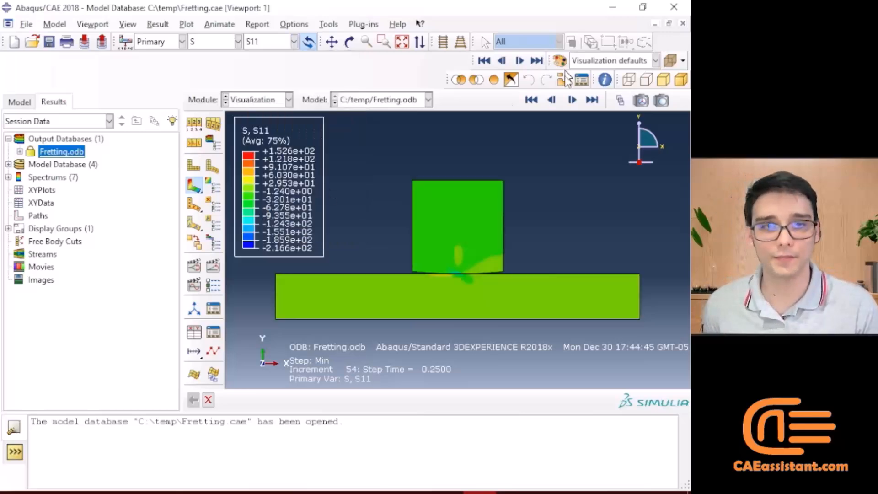
Show the results at frame 54 of the Max step.
{"action": "left_click", "coordinate": [620, 101]}
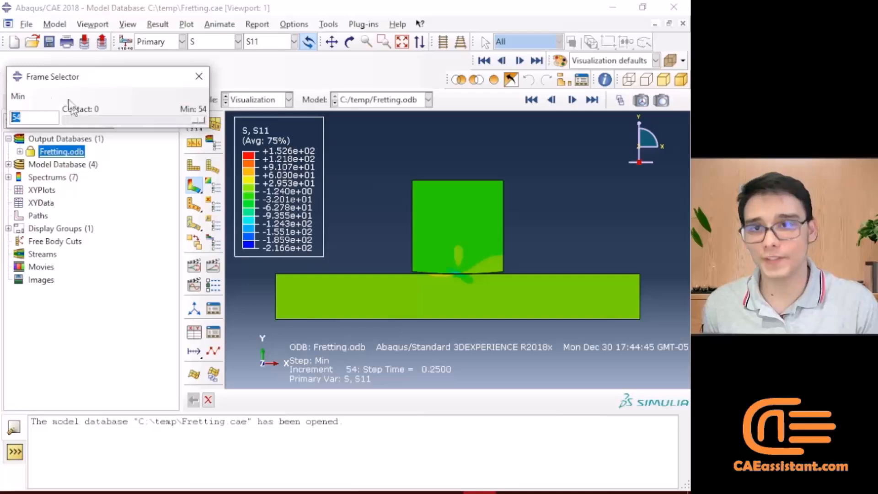
{"action": "left_click", "coordinate": [156, 122]}
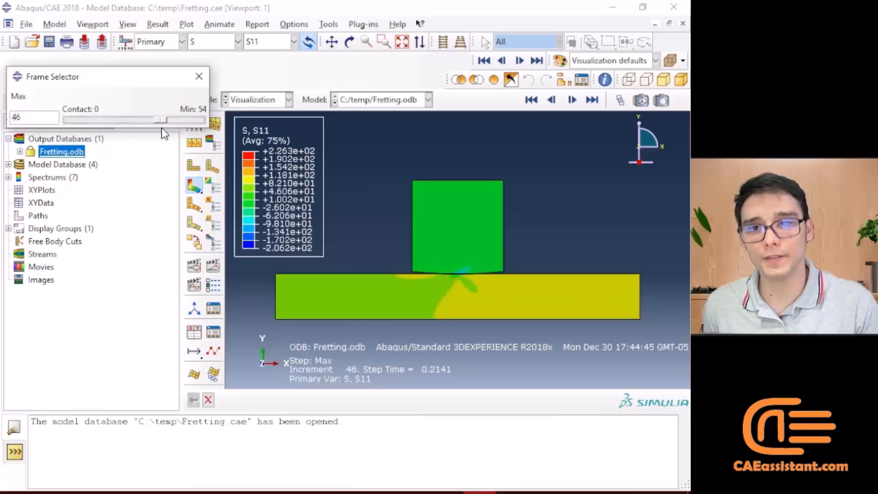
{"action": "left_click_drag", "start_coordinate": [37, 117], "coordinate": [12, 117]}
{"action": "type", "text": "54"}
{"action": "key", "text": "Return"}
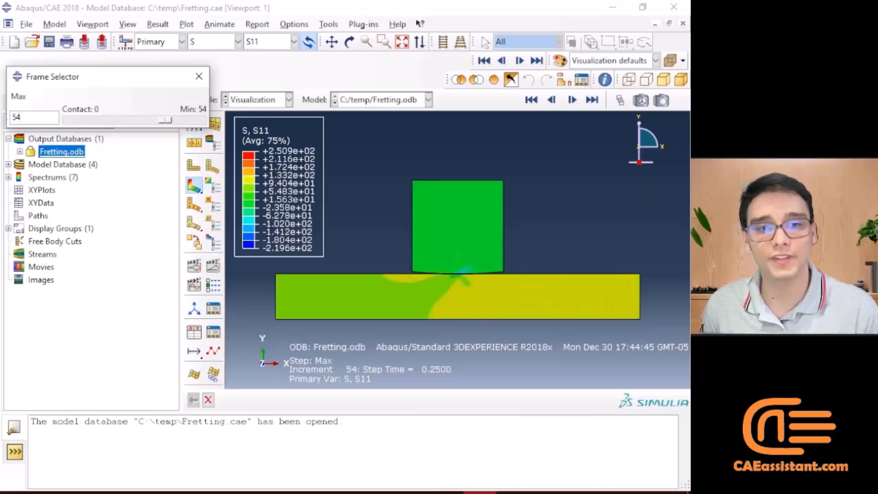
{"action": "left_click", "coordinate": [201, 78]}
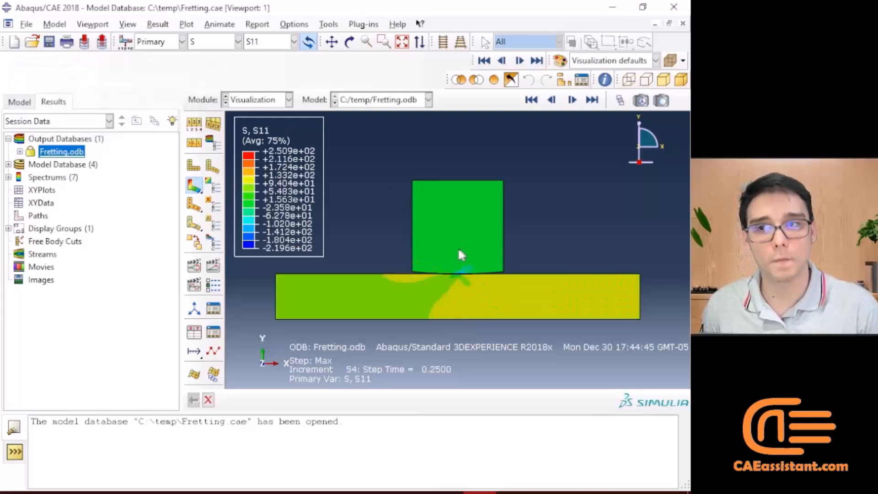
Examine the S11 contour close up at the contact zone and switch the displayed stress component to S12.
{"action": "scroll", "coordinate": [475, 272], "scroll_direction": "up", "scroll_amount": 3}
{"action": "scroll", "coordinate": [472, 274], "scroll_direction": "up", "scroll_amount": 5}
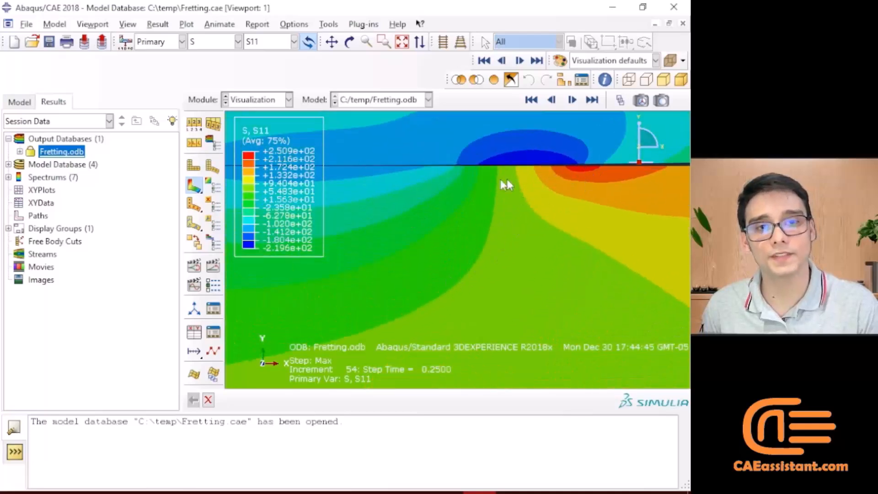
{"action": "scroll", "coordinate": [416, 182], "scroll_direction": "down", "scroll_amount": 1}
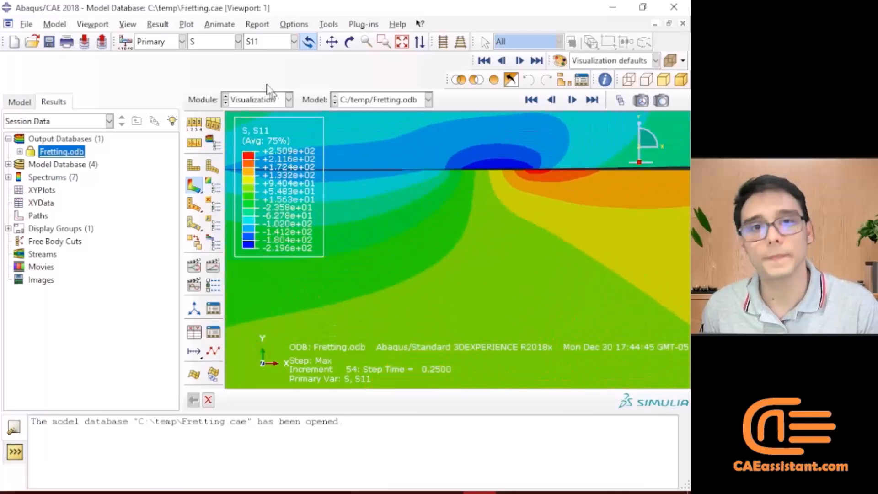
{"action": "left_click", "coordinate": [276, 42]}
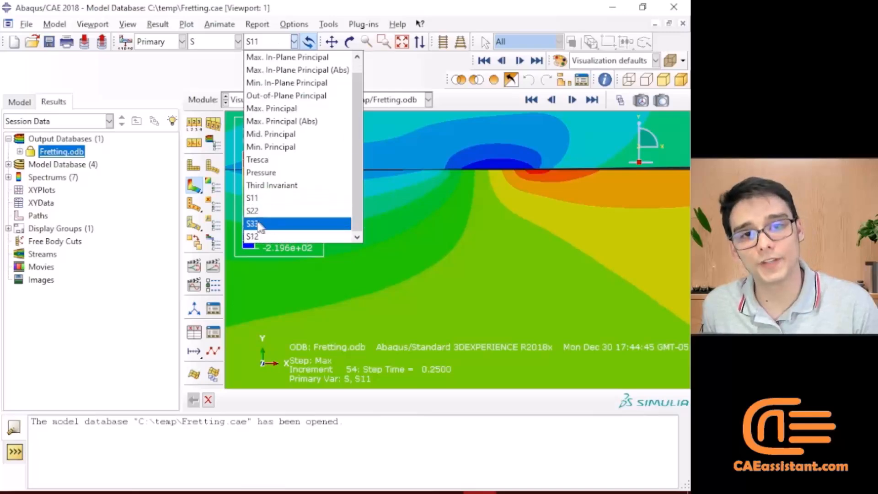
{"action": "left_click", "coordinate": [251, 235]}
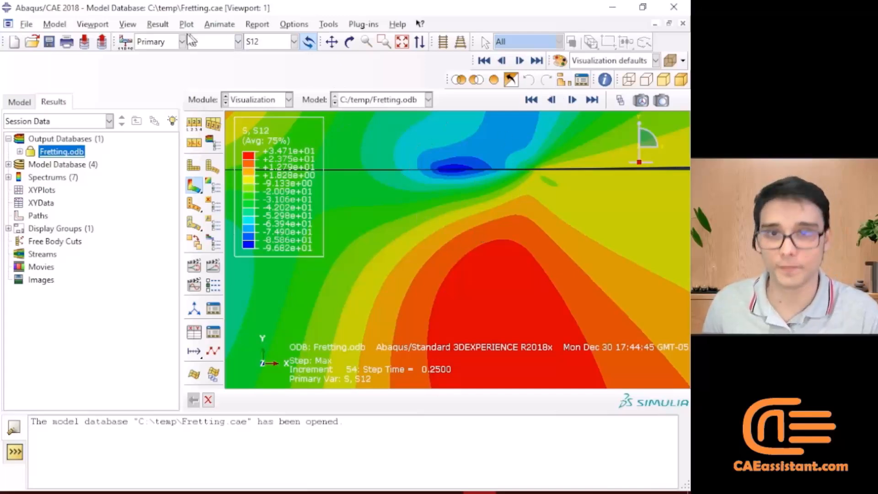
Display the S22 stress component with the whole pad and its contact with the specimen in view.
{"action": "left_click", "coordinate": [402, 42]}
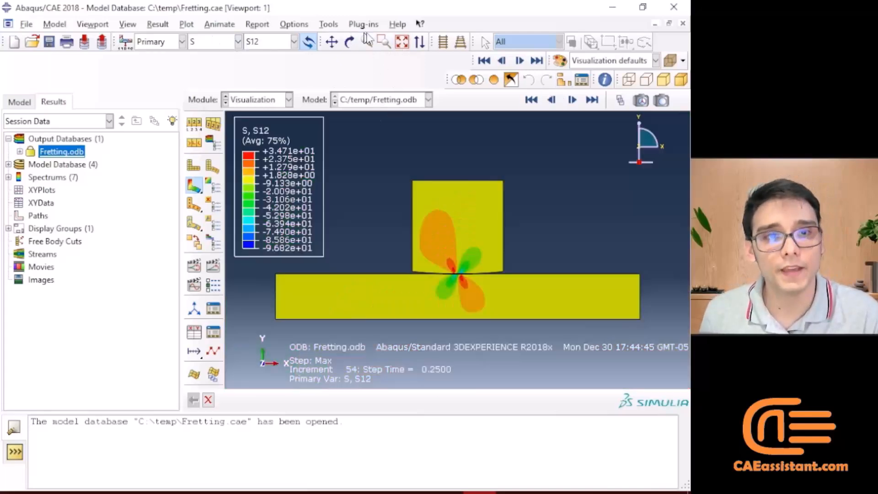
{"action": "left_click", "coordinate": [384, 41]}
{"action": "left_click_drag", "start_coordinate": [404, 170], "coordinate": [513, 330]}
{"action": "left_click", "coordinate": [294, 42]}
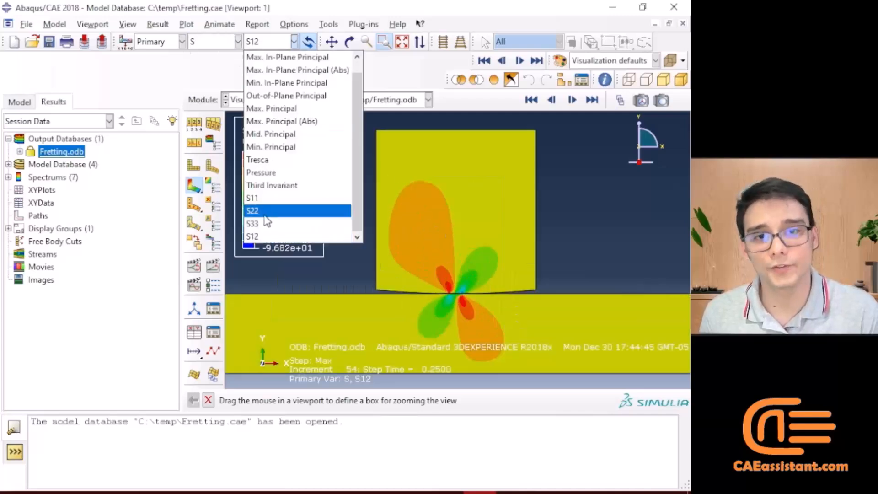
{"action": "left_click", "coordinate": [264, 215]}
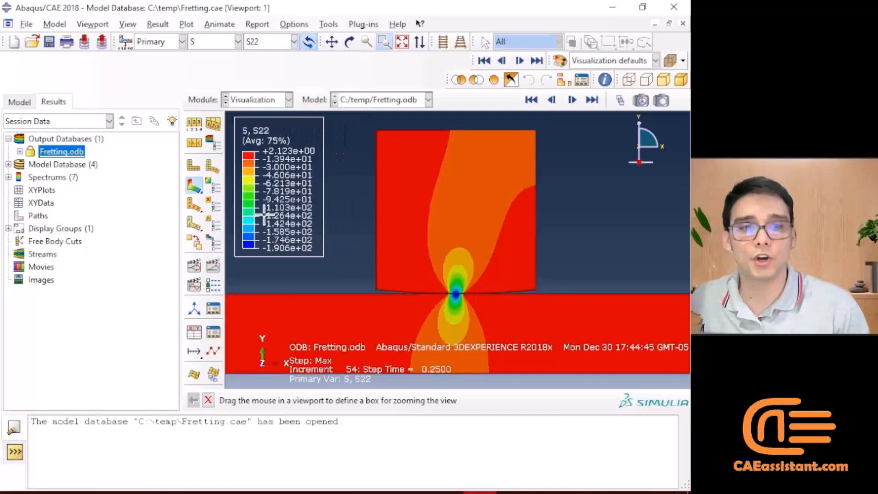
Show the results at frame 104 of the Contact step.
{"action": "left_click", "coordinate": [619, 101]}
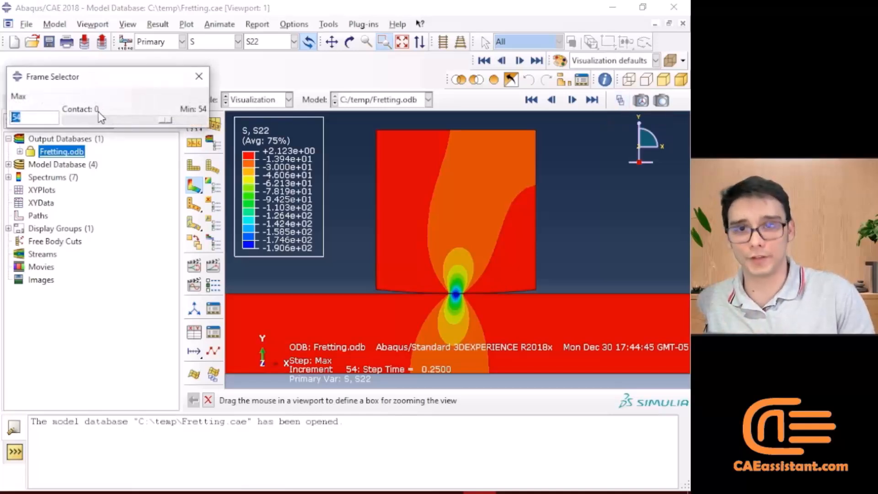
{"action": "left_click_drag", "start_coordinate": [163, 122], "coordinate": [132, 121]}
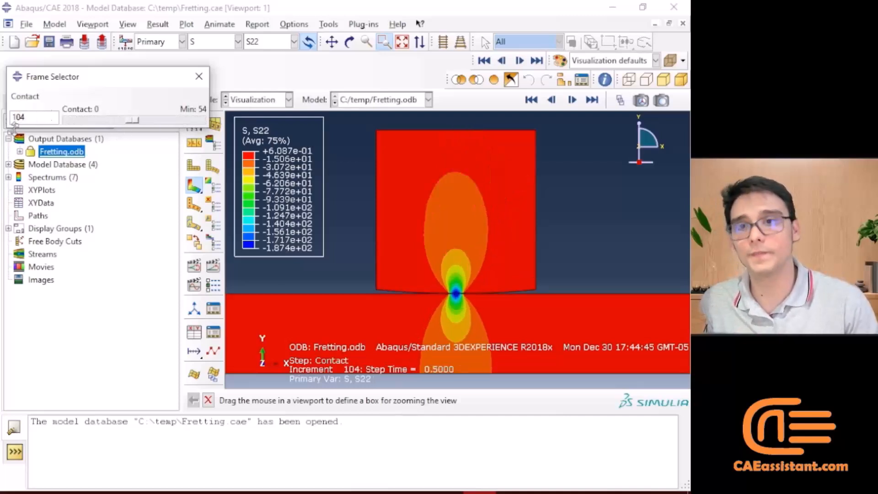
{"action": "left_click", "coordinate": [198, 77]}
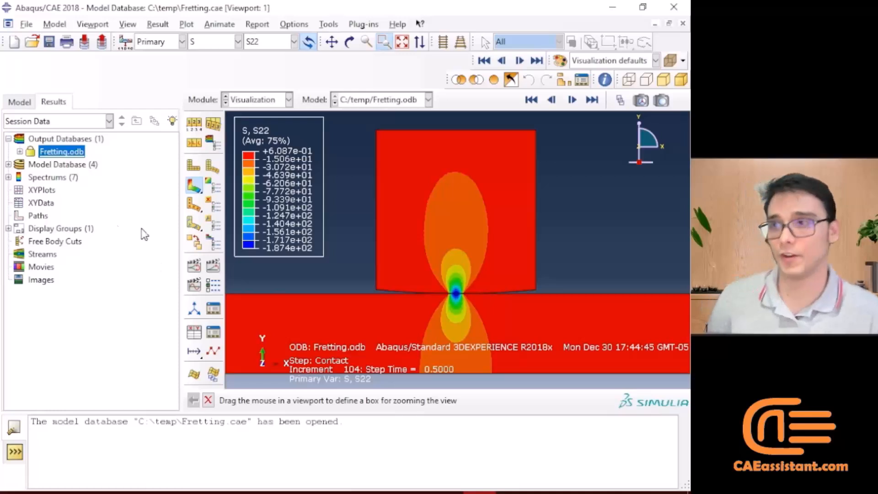
Create a node list path named Path-1.
{"action": "left_click", "coordinate": [8, 139]}
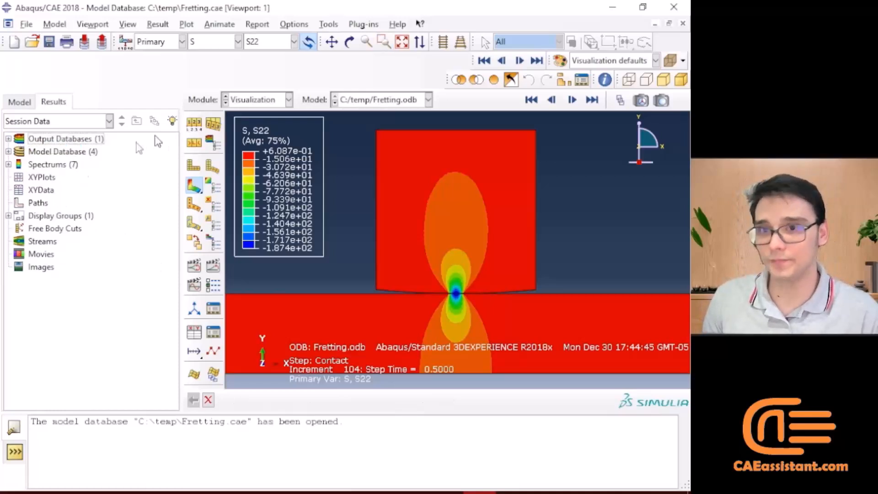
{"action": "double_click", "coordinate": [39, 203]}
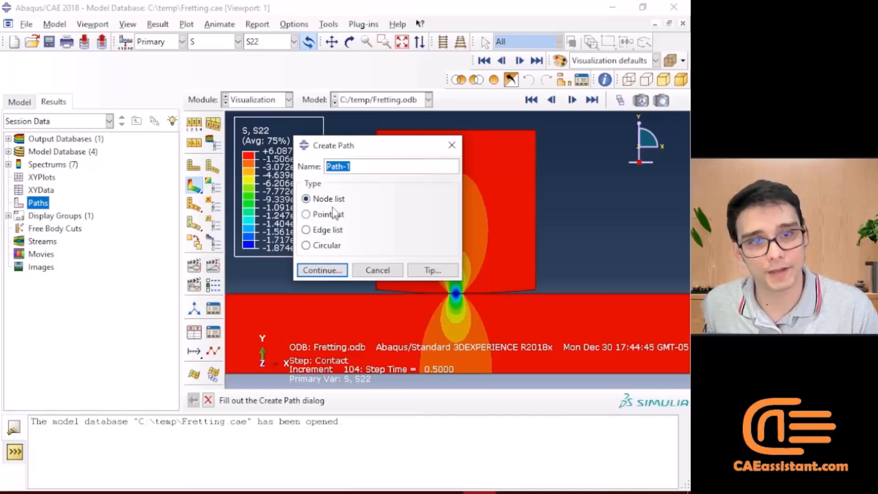
{"action": "left_click", "coordinate": [341, 271]}
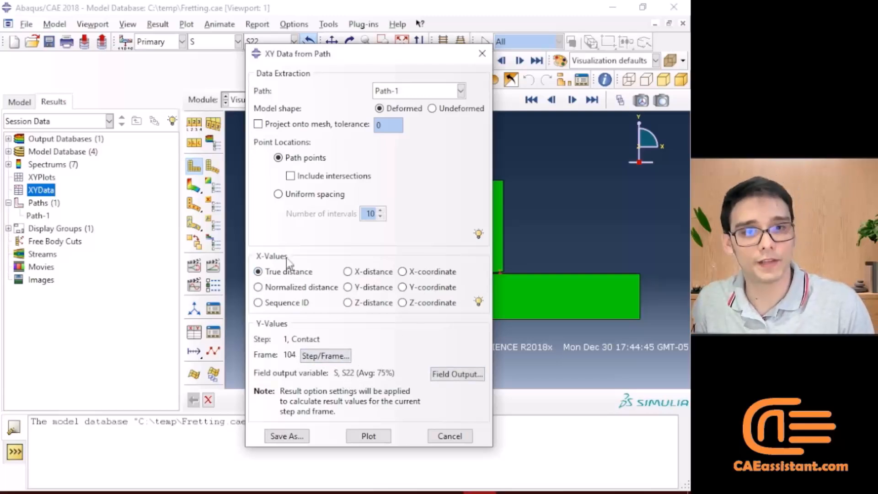
Plot S22 along Path-1 against the X-coordinate for frame 104 of the Contact step.
{"action": "left_click", "coordinate": [425, 273]}
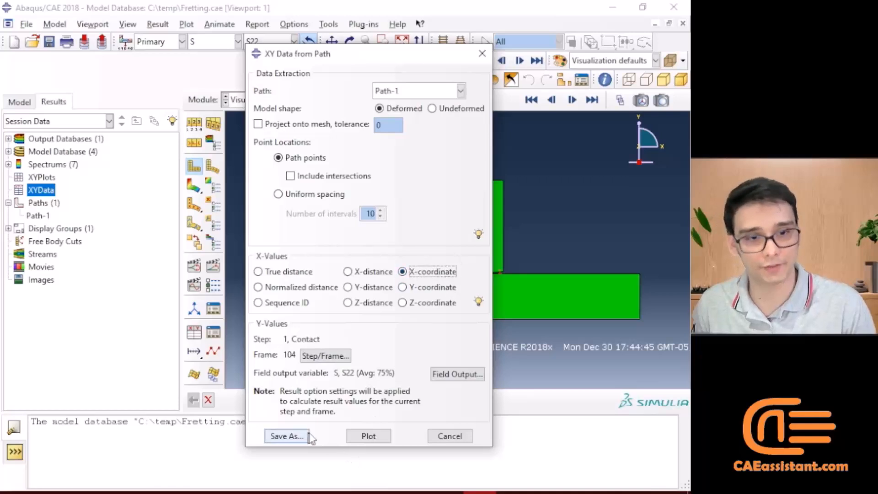
{"action": "left_click", "coordinate": [369, 434]}
{"action": "left_click_drag", "start_coordinate": [425, 51], "coordinate": [161, 33]}
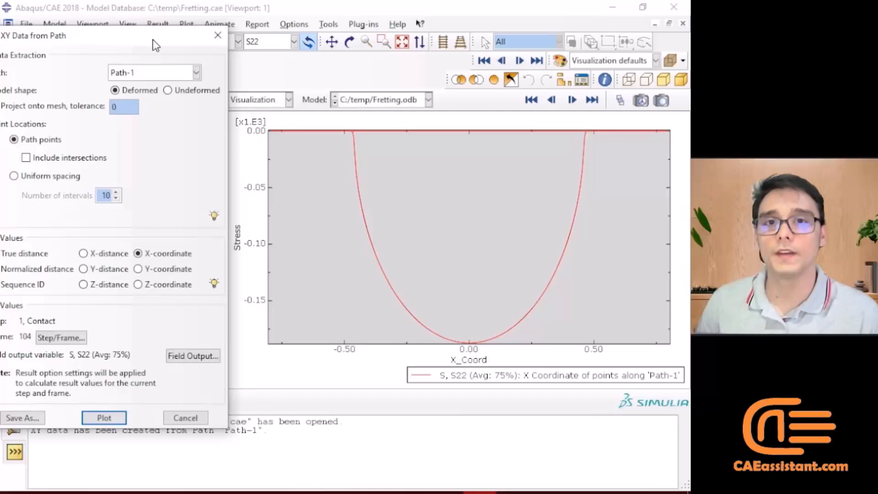
{"action": "left_click_drag", "start_coordinate": [152, 40], "coordinate": [255, 21]}
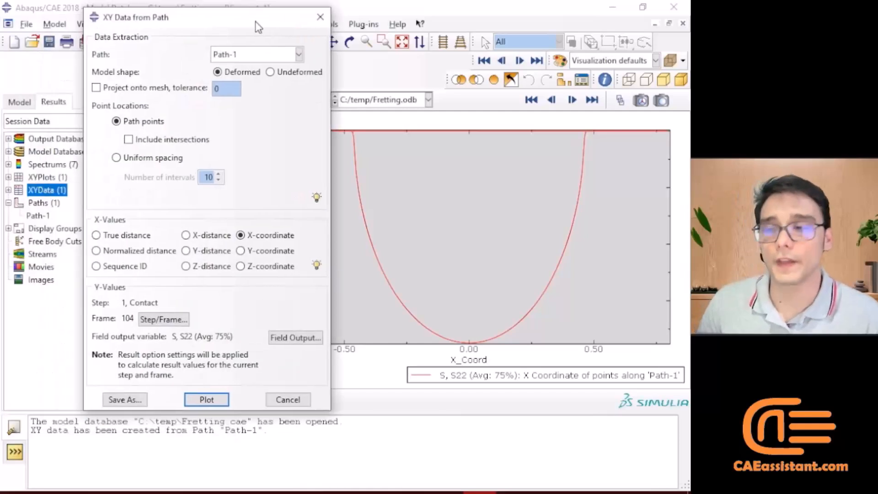
Save the XY data extracted from Path-1 as S22 and close the extraction dialog.
{"action": "left_click", "coordinate": [130, 399]}
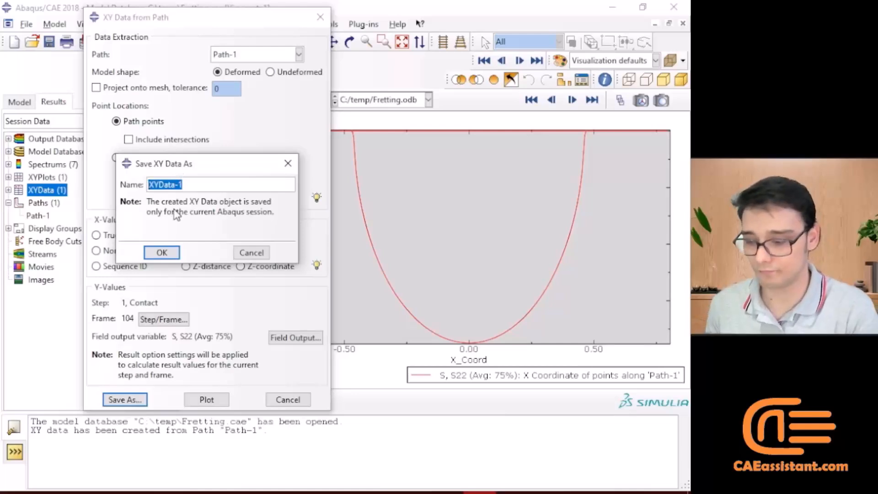
{"action": "type", "text": "S22"}
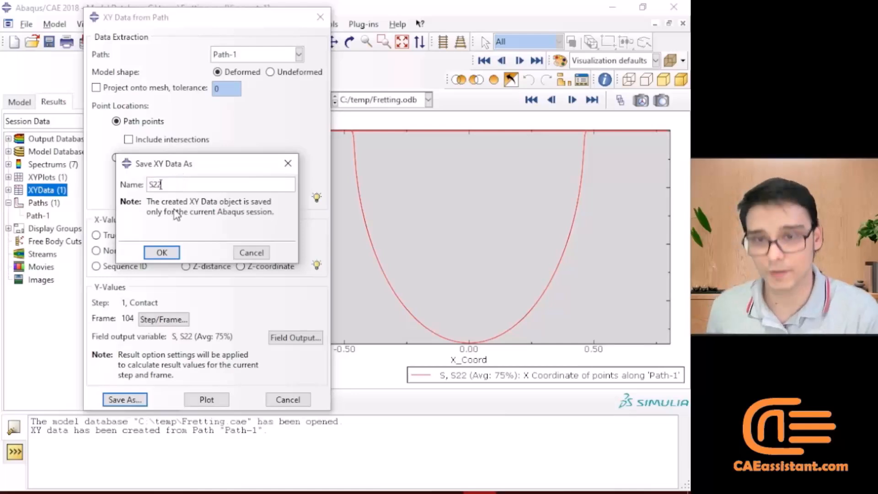
{"action": "left_click", "coordinate": [172, 254]}
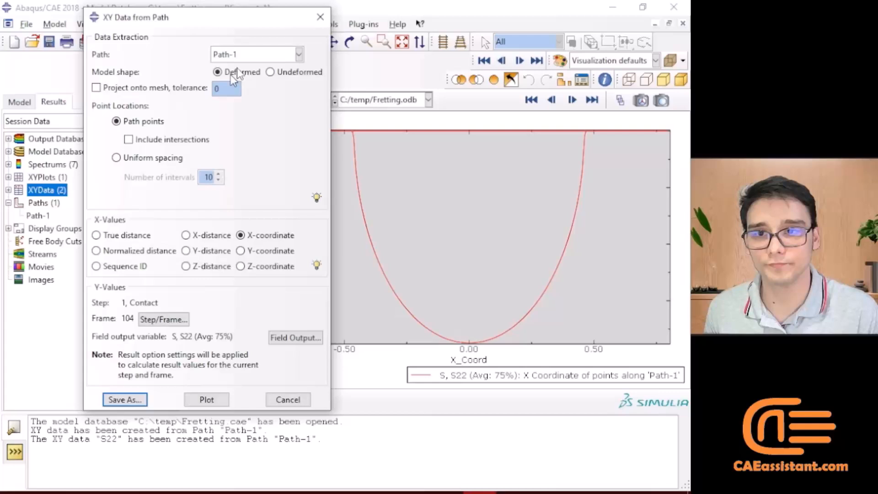
{"action": "left_click", "coordinate": [324, 24]}
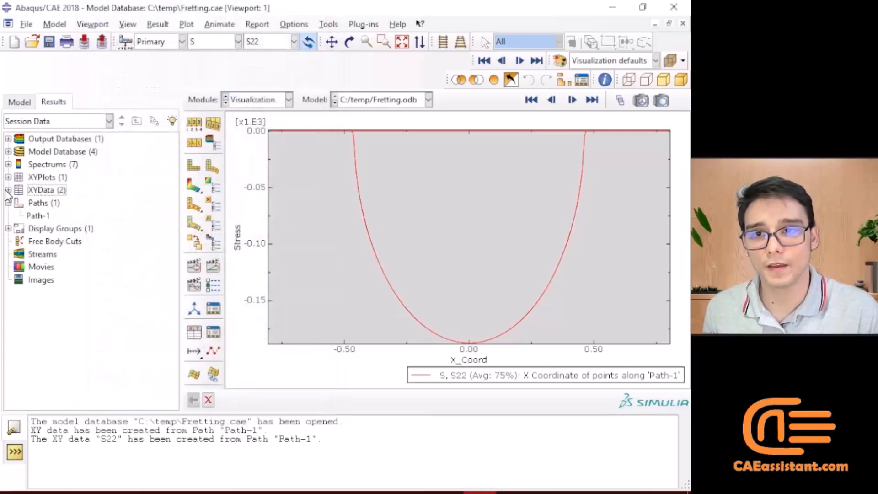
Open the S22 XY data for editing, examine the stress values around X = 0, and close the table without changes.
{"action": "left_click", "coordinate": [10, 190]}
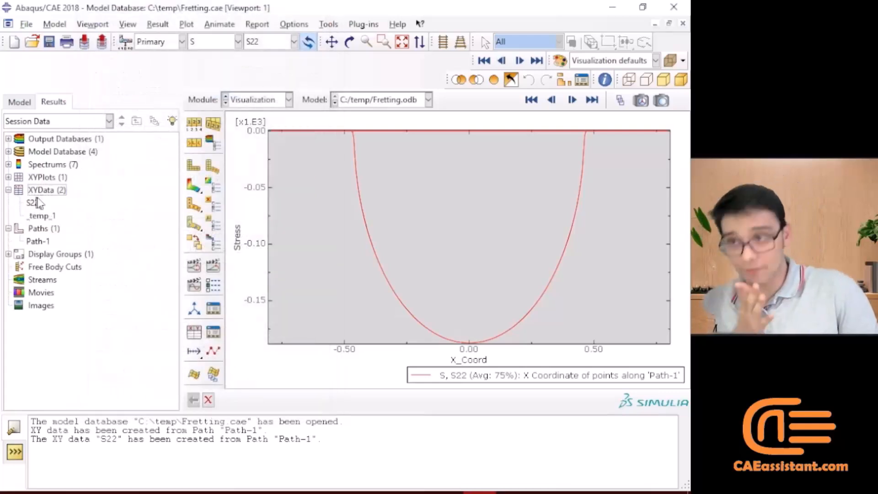
{"action": "right_click", "coordinate": [32, 202]}
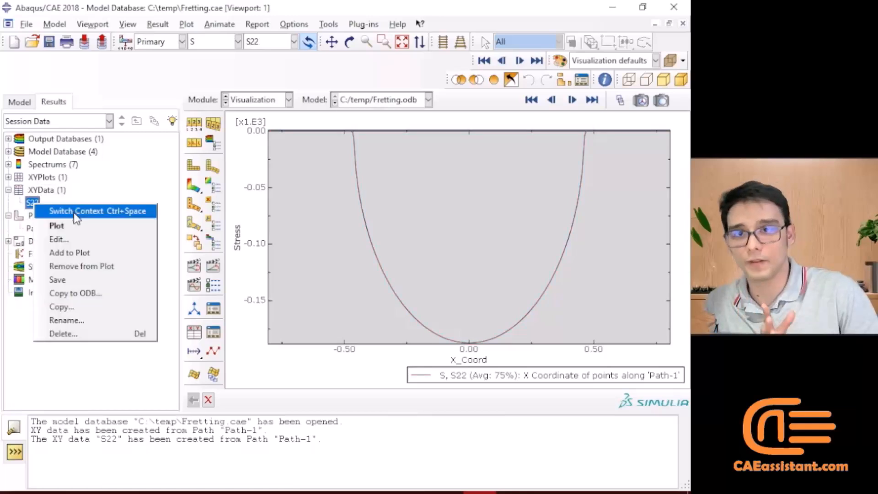
{"action": "left_click", "coordinate": [67, 240]}
{"action": "scroll", "coordinate": [289, 238], "scroll_direction": "down", "scroll_amount": 2}
{"action": "scroll", "coordinate": [289, 238], "scroll_direction": "down", "scroll_amount": 20}
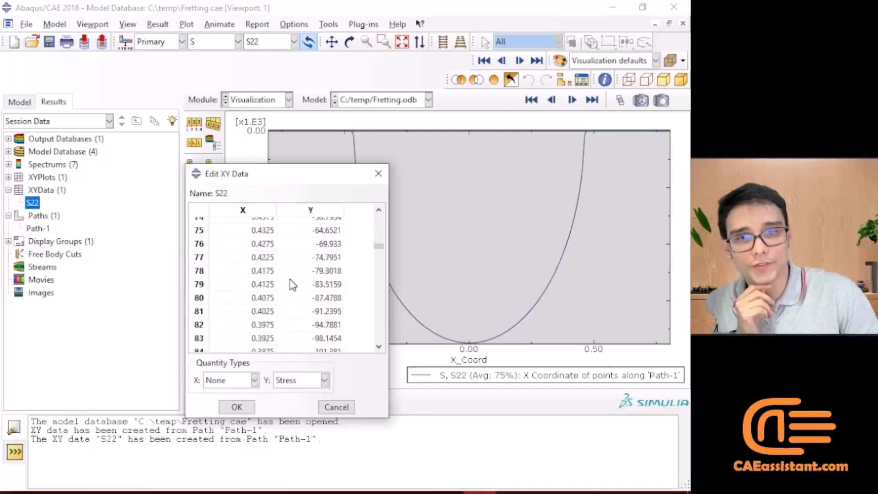
{"action": "scroll", "coordinate": [293, 284], "scroll_direction": "down", "scroll_amount": 17}
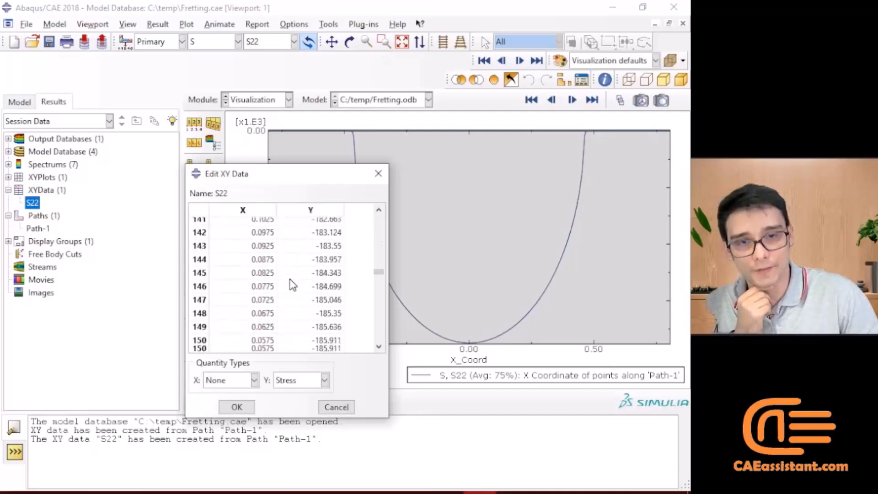
{"action": "scroll", "coordinate": [292, 284], "scroll_direction": "down", "scroll_amount": 7}
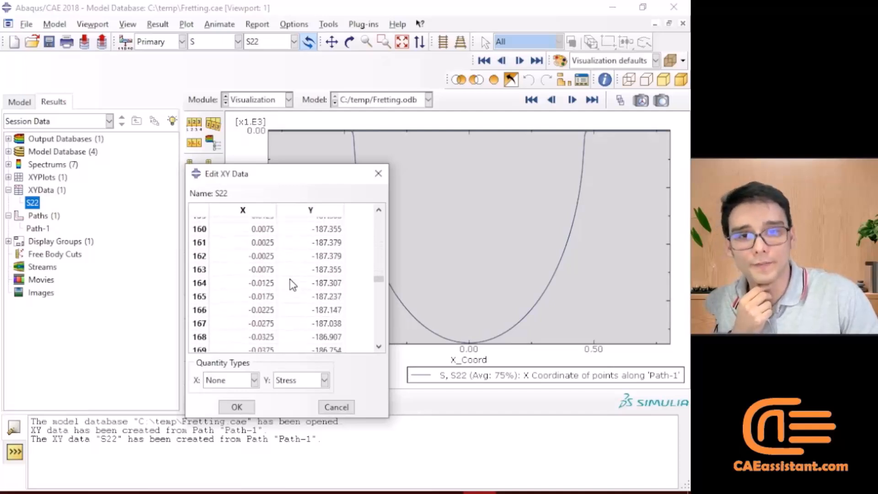
{"action": "scroll", "coordinate": [293, 284], "scroll_direction": "up", "scroll_amount": 3}
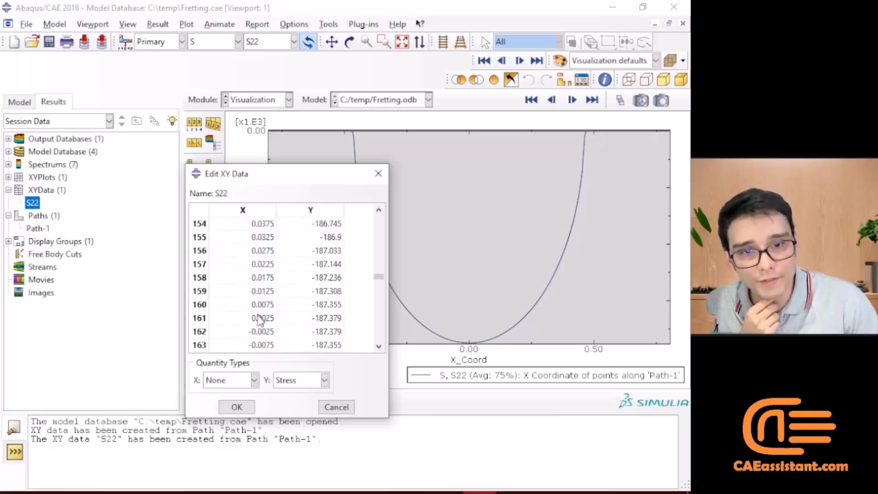
{"action": "double_click", "coordinate": [291, 318]}
{"action": "double_click", "coordinate": [320, 331]}
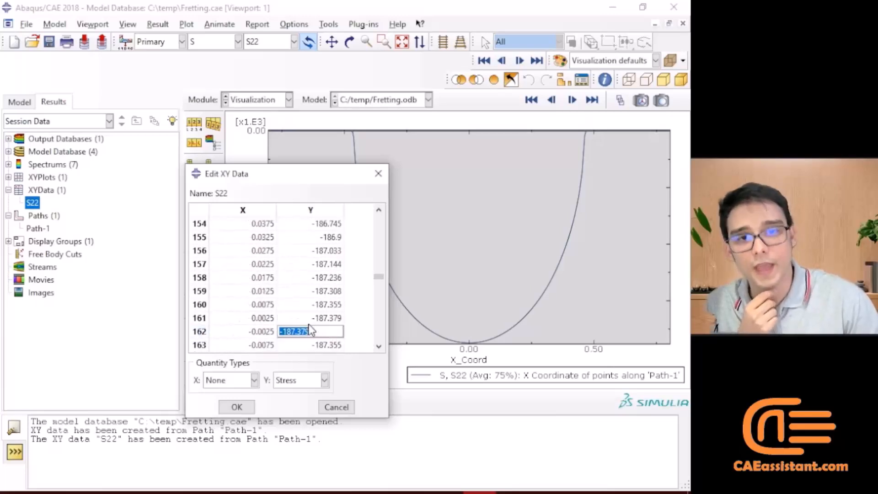
{"action": "left_click", "coordinate": [378, 174]}
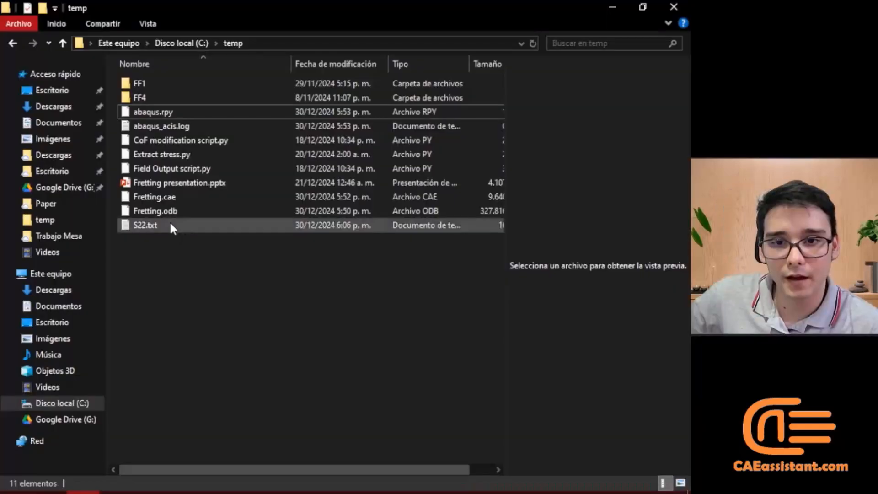
Switch to File Explorer, open S22.txt from the C:\temp folder, examine its coordinate and stress columns, and close it.
{"action": "double_click", "coordinate": [171, 224]}
{"action": "left_click_drag", "start_coordinate": [548, 13], "coordinate": [186, 27]}
{"action": "left_click_drag", "start_coordinate": [100, 94], "coordinate": [136, 332]}
{"action": "scroll", "coordinate": [135, 329], "scroll_direction": "down", "scroll_amount": 8}
{"action": "scroll", "coordinate": [136, 328], "scroll_direction": "down", "scroll_amount": 20}
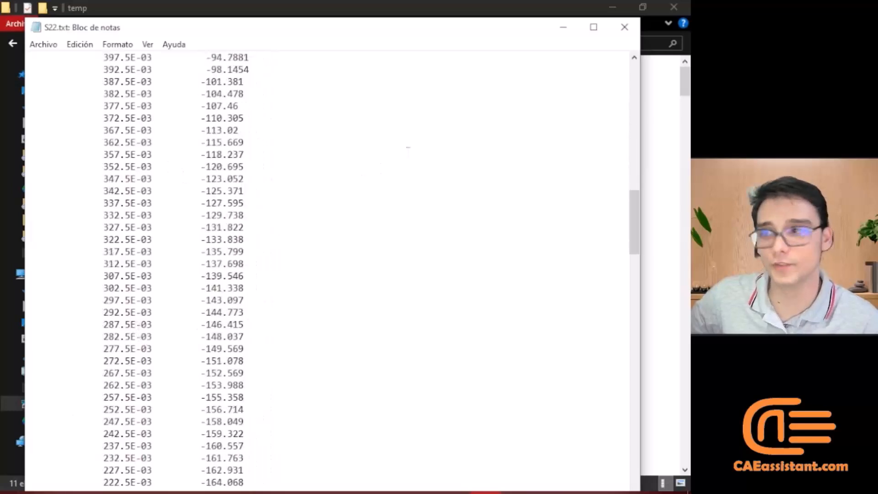
{"action": "left_click", "coordinate": [631, 30]}
{"action": "left_click", "coordinate": [611, 4]}
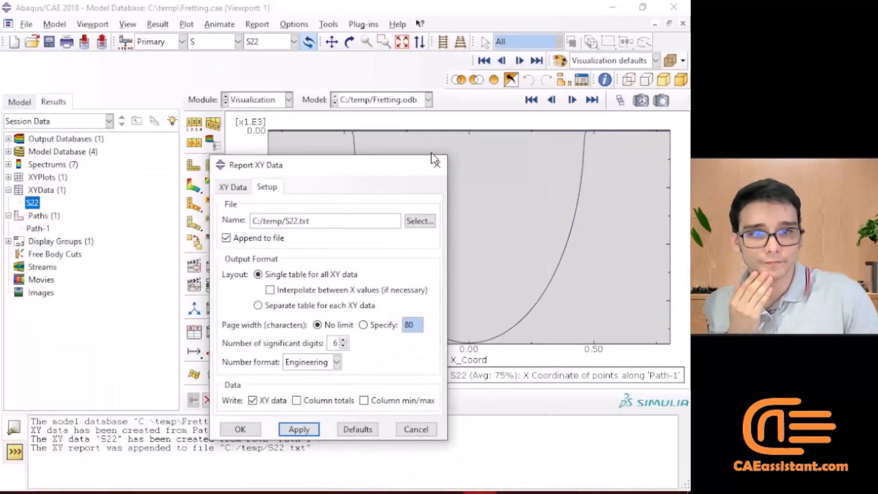
Close the XY data report dialog and delete the S22 XY data.
{"action": "left_click", "coordinate": [437, 166]}
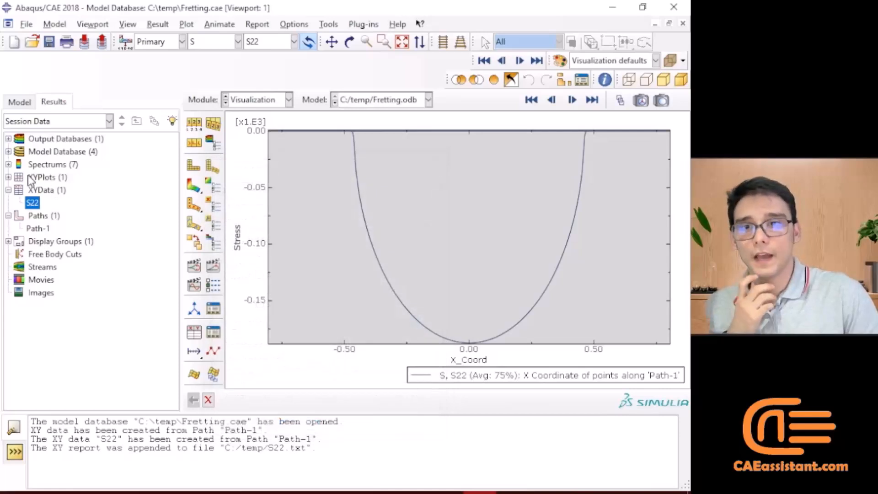
{"action": "left_click", "coordinate": [38, 178]}
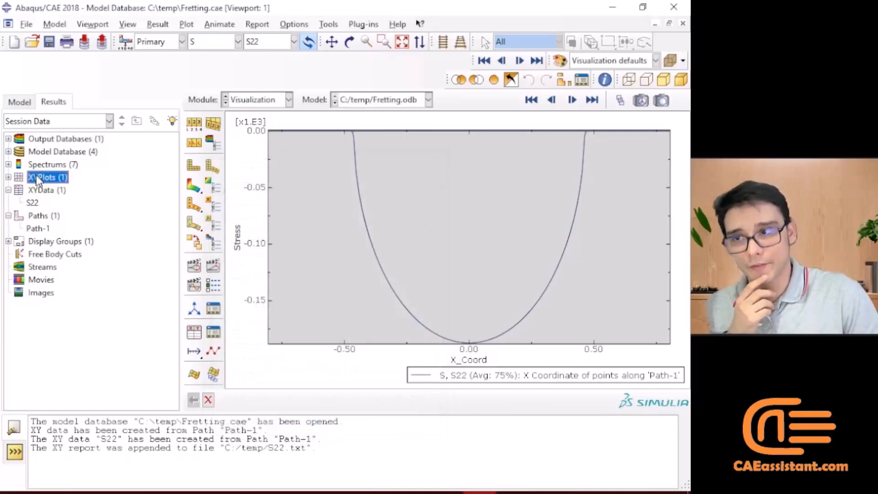
{"action": "left_click", "coordinate": [38, 203]}
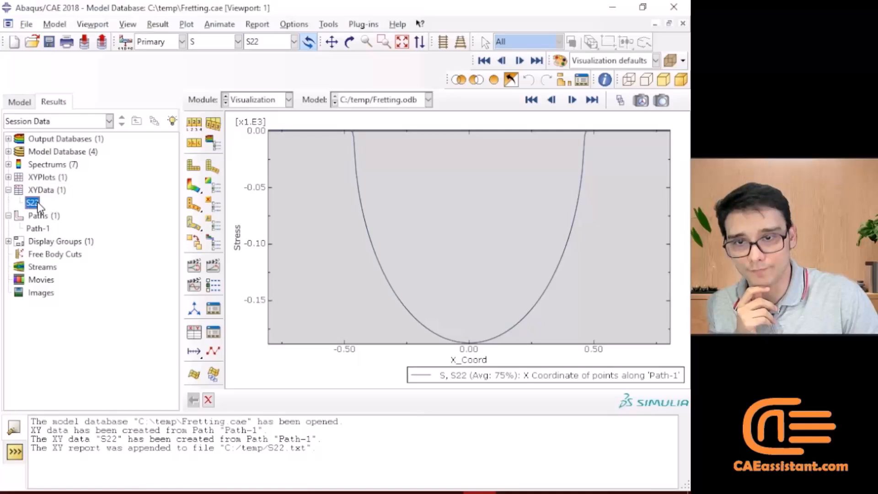
{"action": "key", "text": "Delete"}
{"action": "key", "text": "Return"}
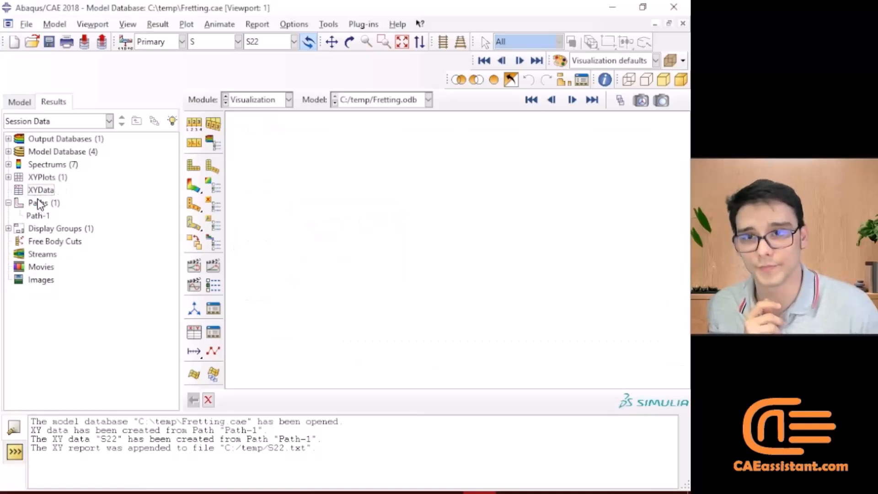
Set up new XY data from ODB field output with the integration point variables COORD1 and S22.
{"action": "left_click", "coordinate": [8, 202]}
{"action": "left_click", "coordinate": [40, 190]}
{"action": "right_click", "coordinate": [40, 192]}
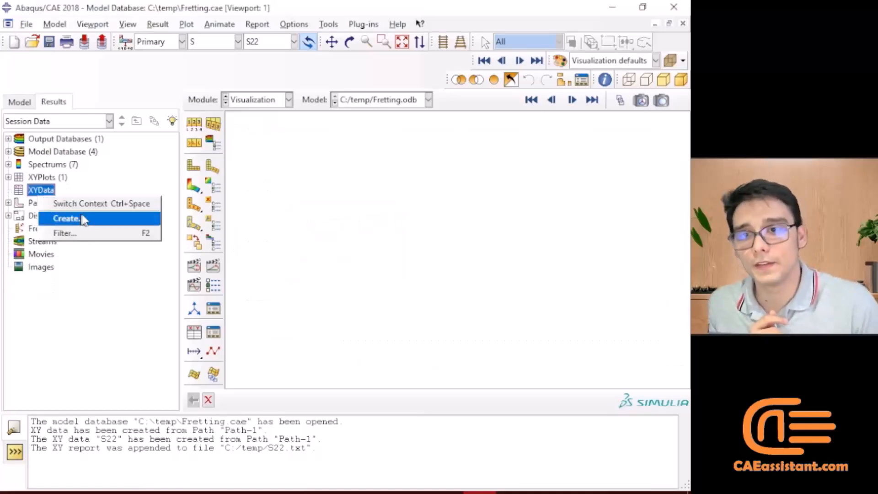
{"action": "left_click", "coordinate": [85, 218]}
{"action": "left_click", "coordinate": [293, 155]}
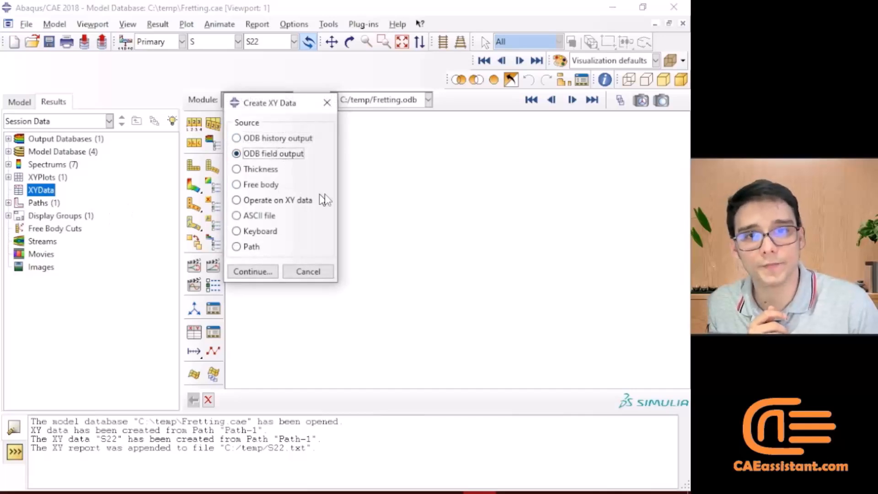
{"action": "left_click", "coordinate": [253, 271]}
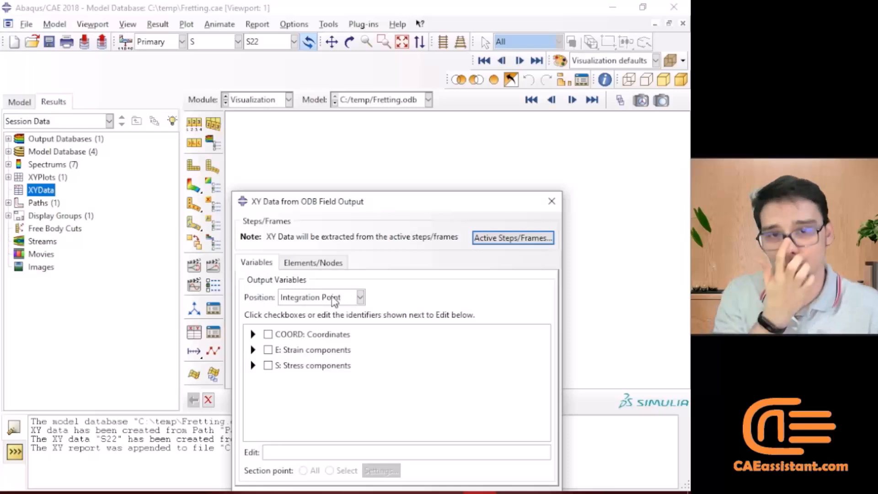
{"action": "left_click", "coordinate": [253, 334]}
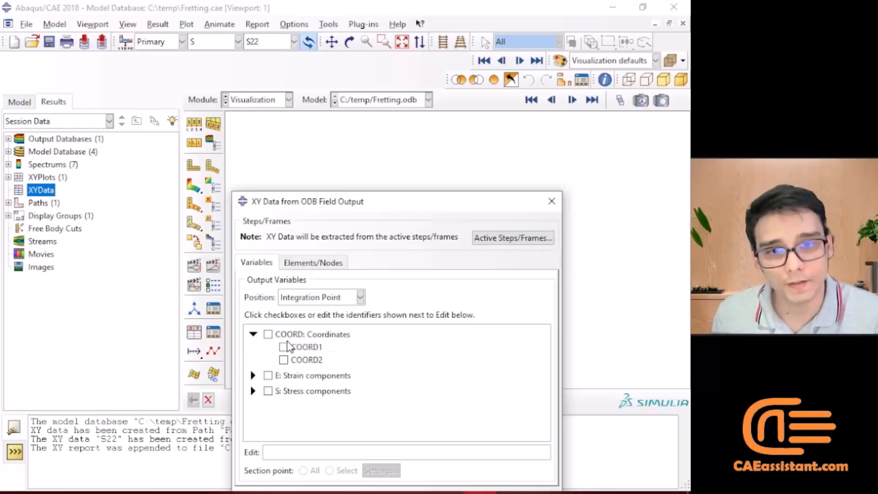
{"action": "left_click", "coordinate": [283, 347]}
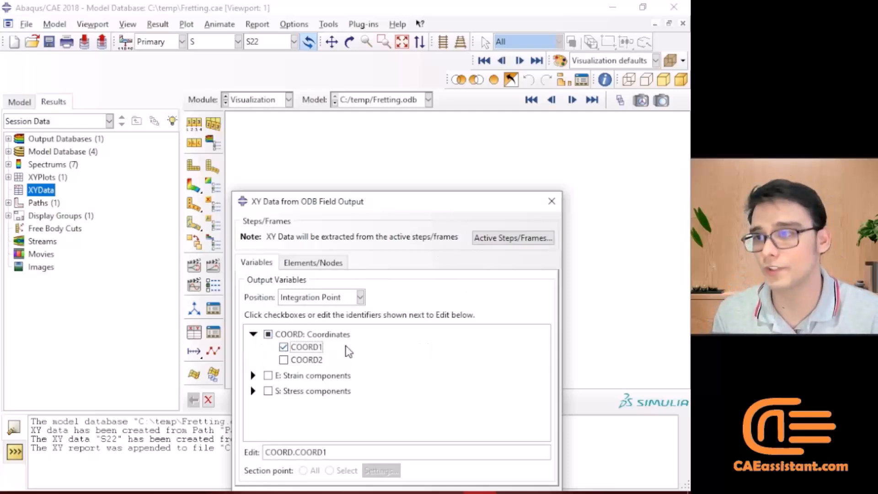
{"action": "left_click", "coordinate": [253, 391]}
{"action": "scroll", "coordinate": [332, 344], "scroll_direction": "down", "scroll_amount": 3}
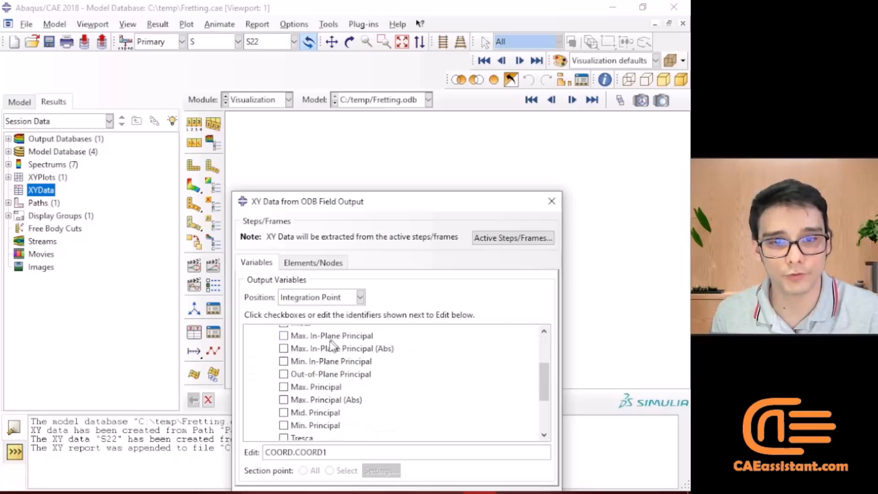
{"action": "scroll", "coordinate": [332, 344], "scroll_direction": "down", "scroll_amount": 2}
{"action": "left_click", "coordinate": [284, 406]}
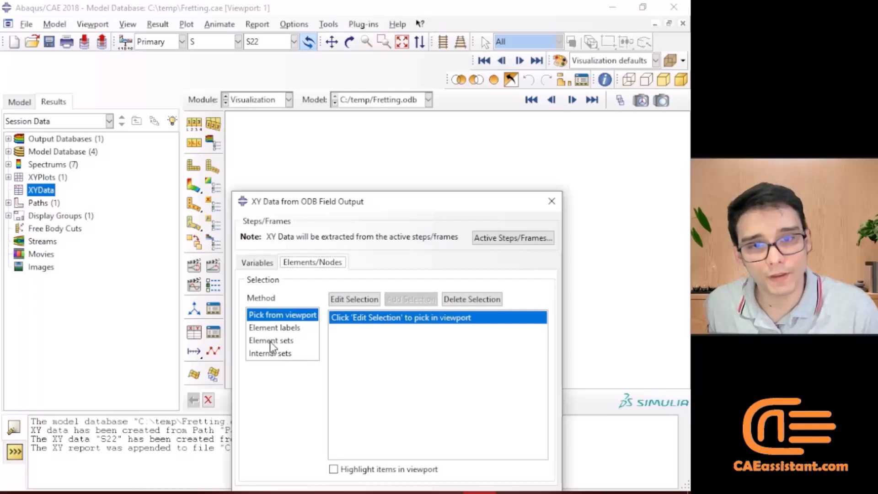
Extract the XY data for element set PLANE-1.CONTACT, save it with default names, and close the extraction dialog.
{"action": "left_click", "coordinate": [274, 340]}
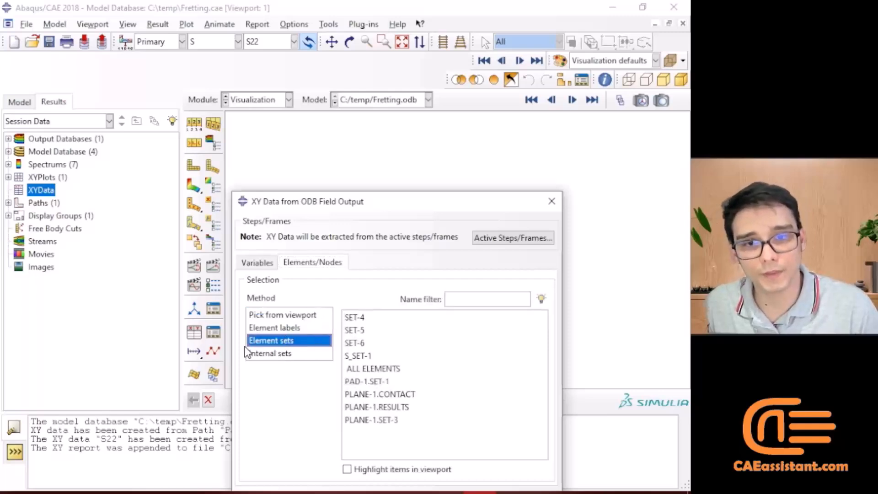
{"action": "left_click", "coordinate": [380, 394]}
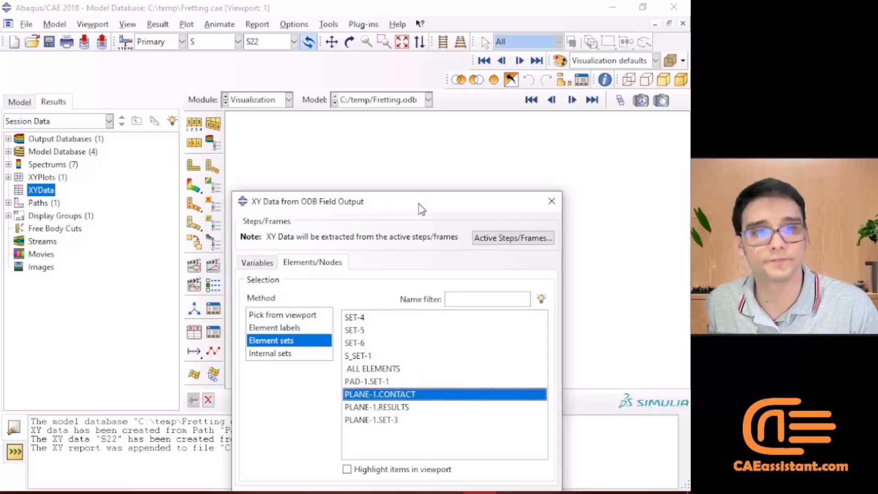
{"action": "left_click_drag", "start_coordinate": [419, 204], "coordinate": [438, 53]}
{"action": "left_click", "coordinate": [312, 348]}
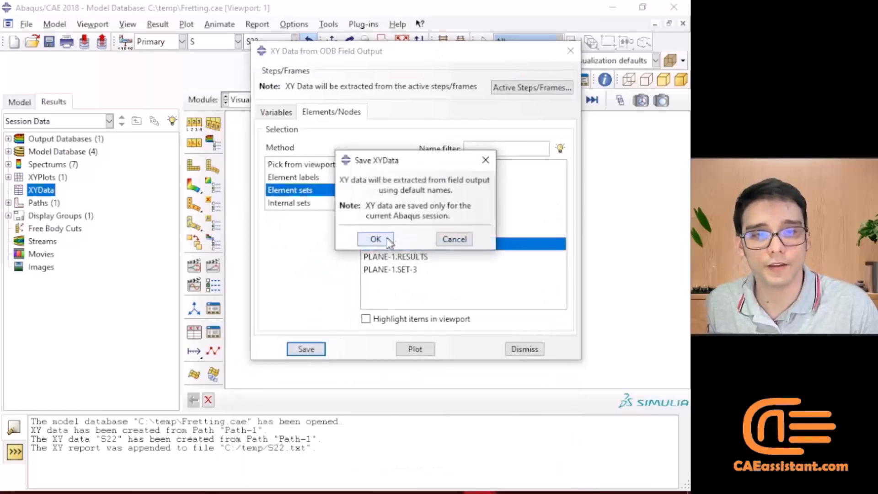
{"action": "left_click", "coordinate": [371, 239]}
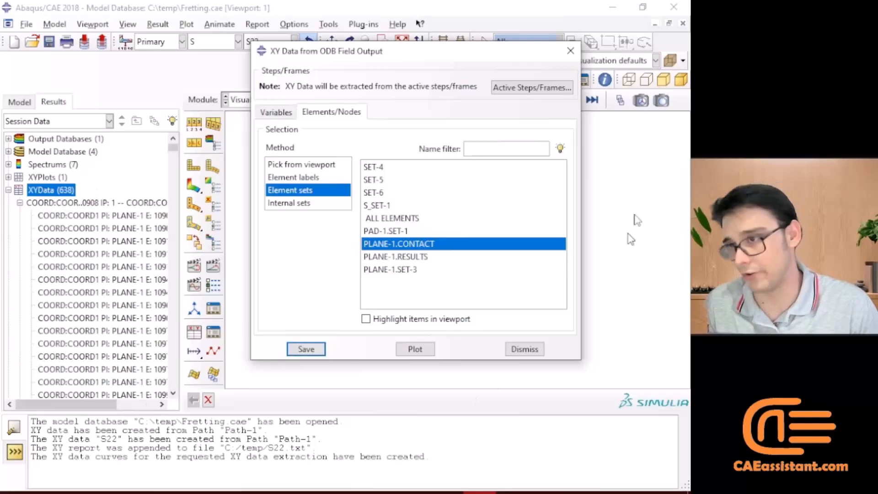
{"action": "left_click", "coordinate": [570, 50]}
Begin an Operate on XY Data expression with the append((X,X,...)) operator.
{"action": "right_click", "coordinate": [56, 196]}
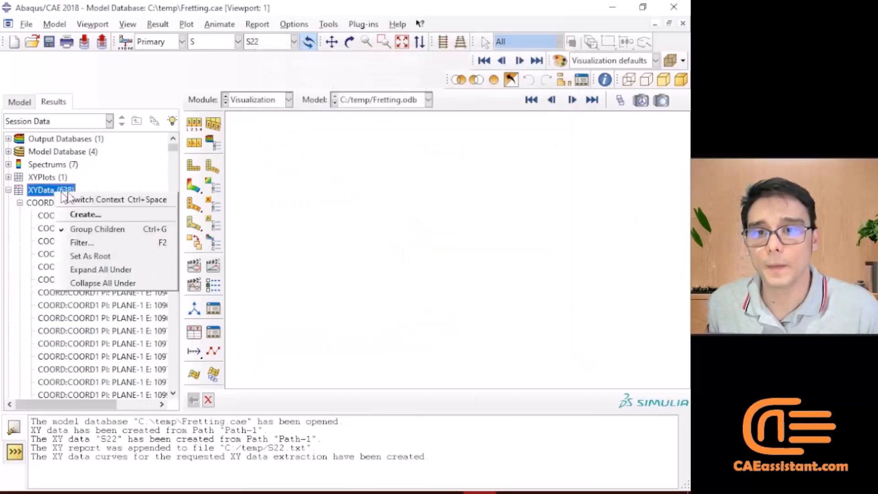
{"action": "left_click", "coordinate": [106, 217]}
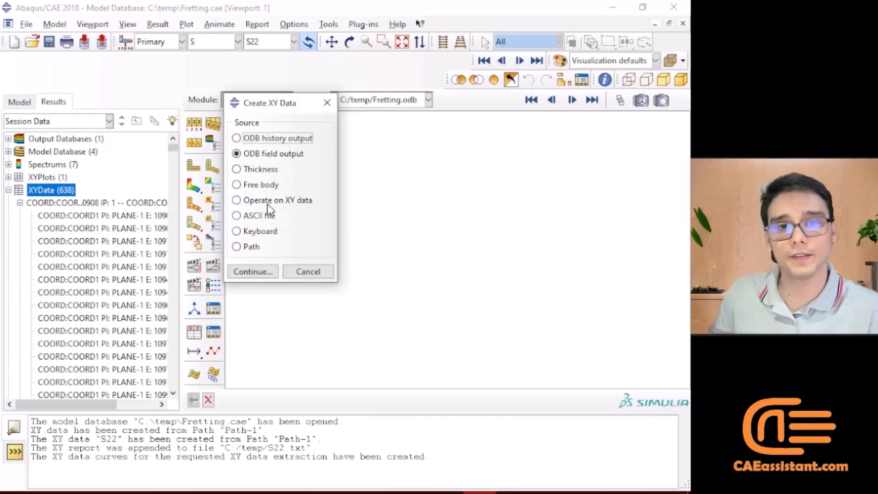
{"action": "left_click", "coordinate": [298, 204]}
{"action": "left_click", "coordinate": [258, 271]}
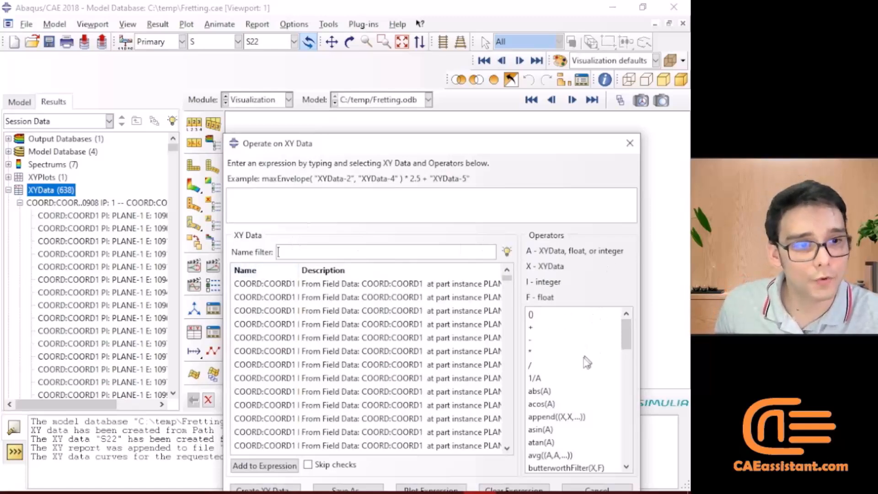
{"action": "left_click", "coordinate": [543, 417]}
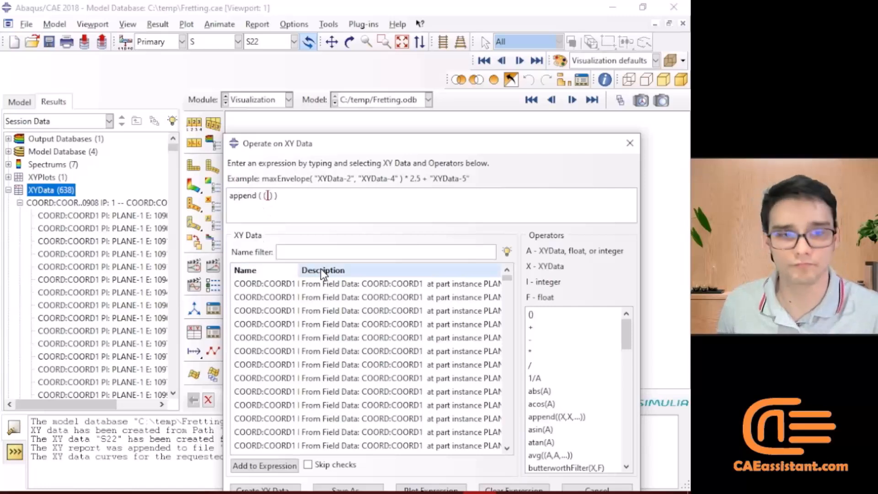
Try to add all COORD1 data sets to the append expression at once.
{"action": "left_click", "coordinate": [335, 289]}
{"action": "scroll", "coordinate": [362, 316], "scroll_direction": "down", "scroll_amount": 5}
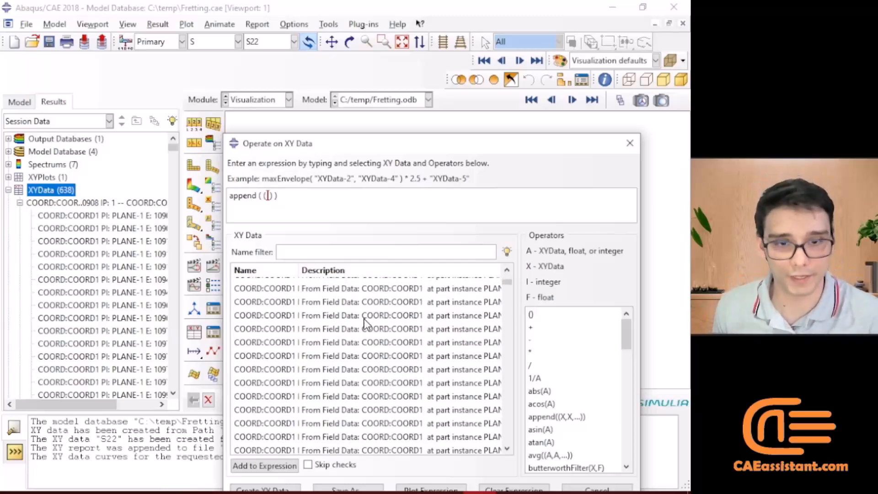
{"action": "scroll", "coordinate": [351, 334], "scroll_direction": "down", "scroll_amount": 15}
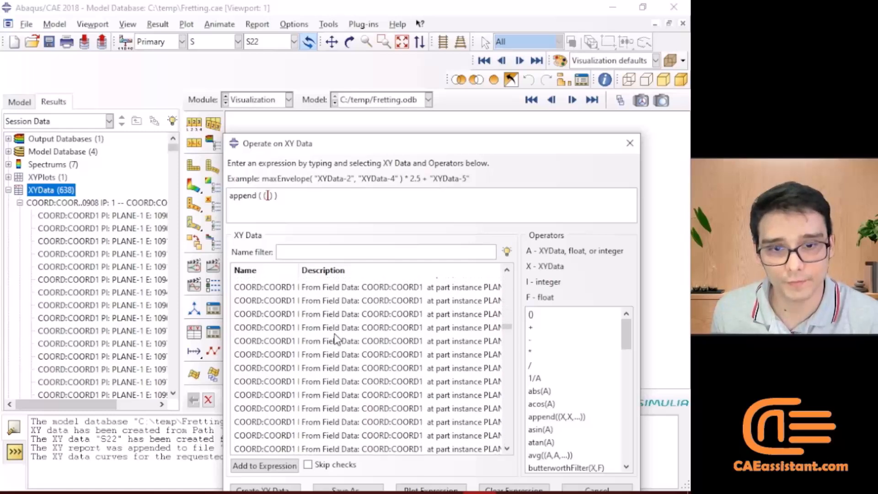
{"action": "scroll", "coordinate": [332, 339], "scroll_direction": "down", "scroll_amount": 10}
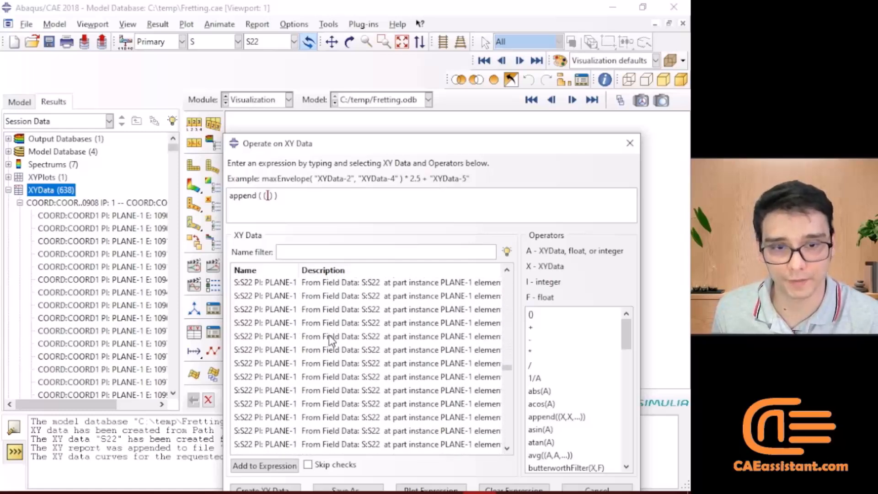
{"action": "scroll", "coordinate": [328, 334], "scroll_direction": "up", "scroll_amount": 4}
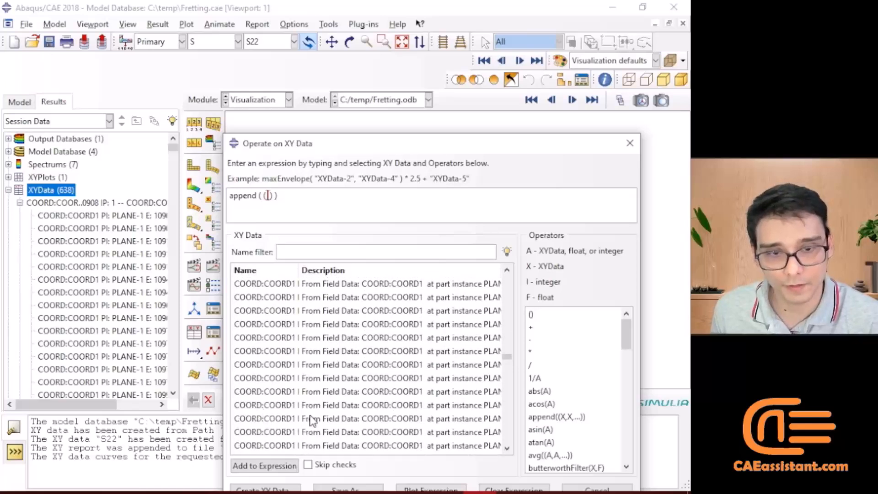
{"action": "scroll", "coordinate": [302, 416], "scroll_direction": "down", "scroll_amount": 3}
{"action": "left_click", "coordinate": [289, 405], "text": "shift"}
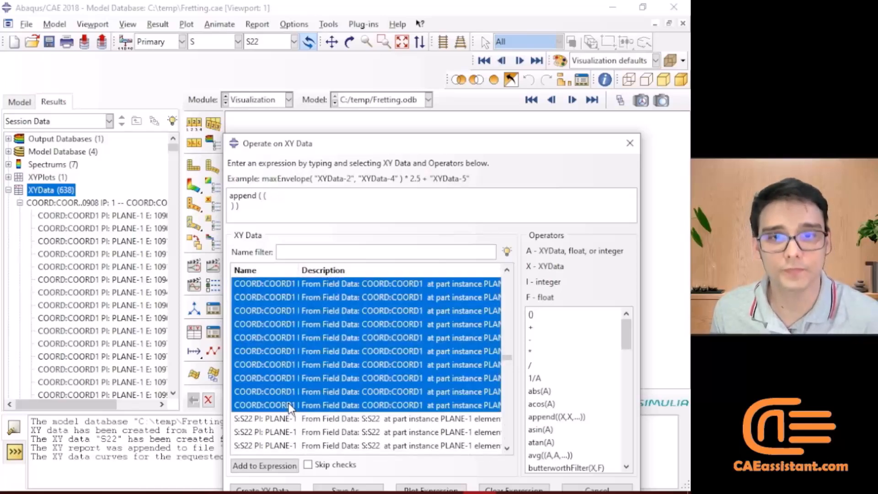
{"action": "double_click", "coordinate": [289, 405]}
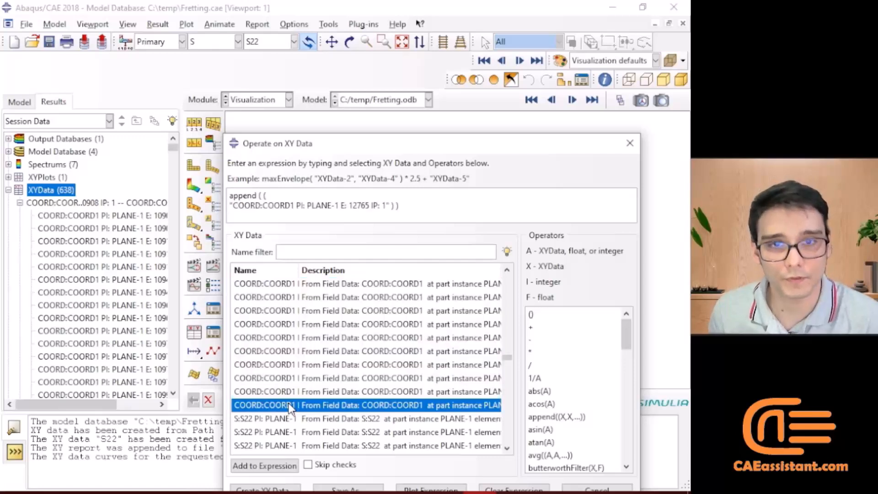
Remove the single COORD1 entry and the closing brackets from the append expression.
{"action": "scroll", "coordinate": [372, 423], "scroll_direction": "down", "scroll_amount": 5}
{"action": "key", "text": "BackSpace"}
{"action": "key", "text": "BackSpace"}
{"action": "key", "text": "BackSpace"}
{"action": "key", "text": "BackSpace"}
{"action": "key", "text": "BackSpace"}
{"action": "key", "text": "BackSpace"}
{"action": "key", "text": "BackSpace"}
{"action": "key", "text": "BackSpace"}
{"action": "key", "text": "BackSpace"}
{"action": "key", "text": "BackSpace"}
{"action": "key", "text": "BackSpace"}
{"action": "key", "text": "BackSpace"}
{"action": "key", "text": "BackSpace"}
{"action": "key", "text": "BackSpace"}
{"action": "triple_click", "coordinate": [304, 200]}
{"action": "key", "text": "BackSpace"}
{"action": "scroll", "coordinate": [330, 406], "scroll_direction": "up", "scroll_amount": 5}
{"action": "scroll", "coordinate": [330, 406], "scroll_direction": "up", "scroll_amount": 3}
Add the full range of COORD1 data sets to the append expression and close it with "))".
{"action": "left_click", "coordinate": [330, 406]}
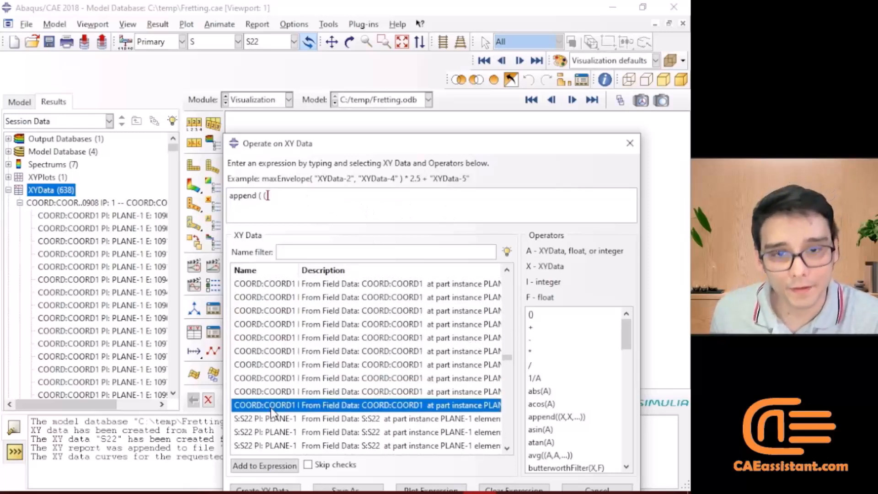
{"action": "left_click_drag", "start_coordinate": [507, 357], "coordinate": [507, 277]}
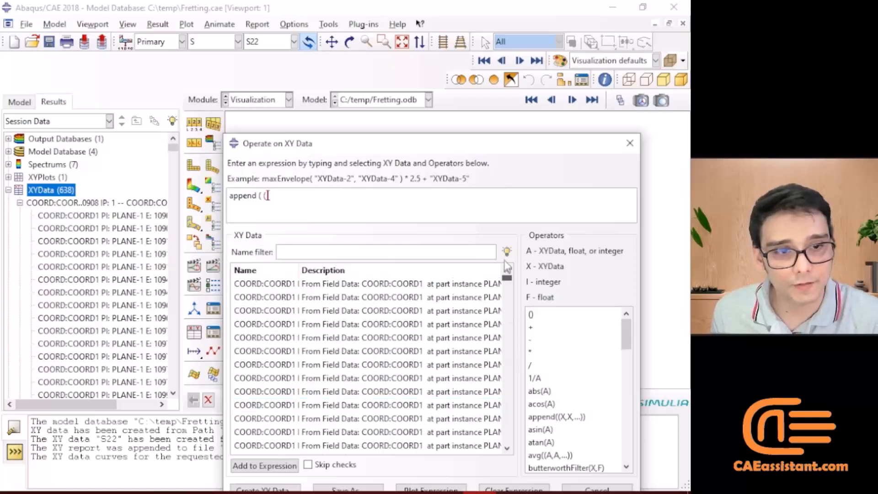
{"action": "left_click", "coordinate": [295, 284], "text": "shift"}
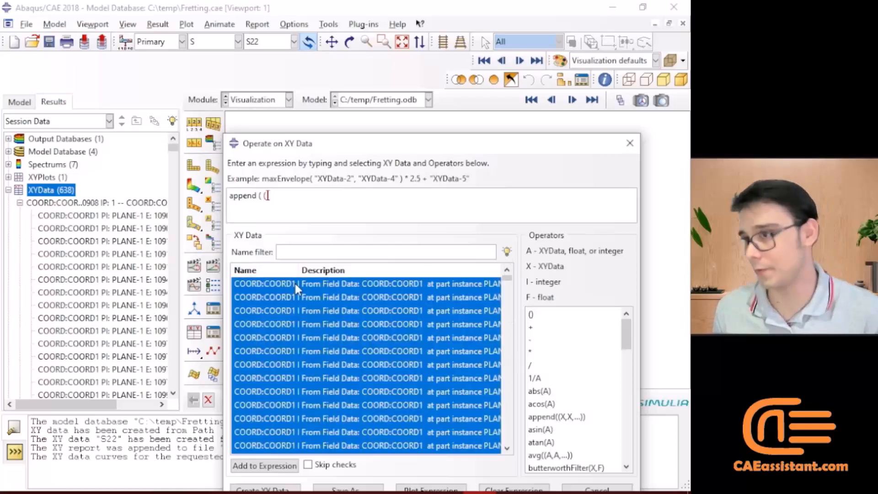
{"action": "double_click", "coordinate": [294, 282], "text": "shift"}
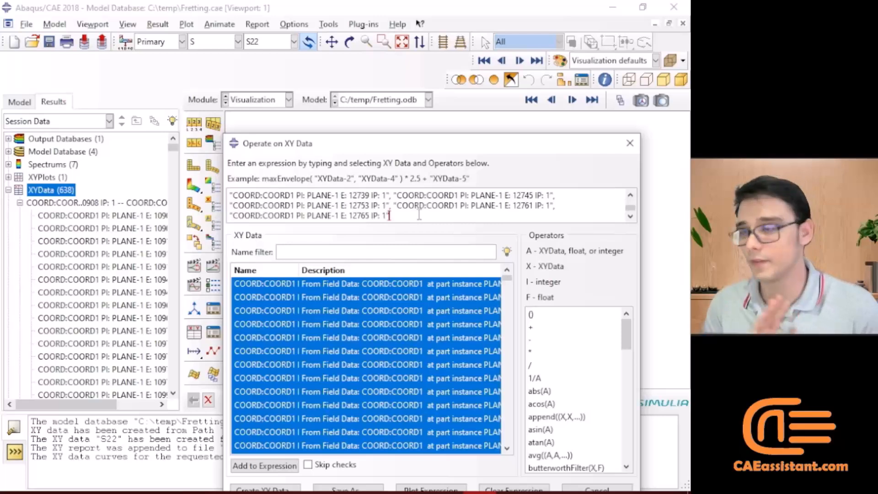
{"action": "scroll", "coordinate": [418, 214], "scroll_direction": "up", "scroll_amount": 10}
{"action": "scroll", "coordinate": [418, 214], "scroll_direction": "up", "scroll_amount": 15}
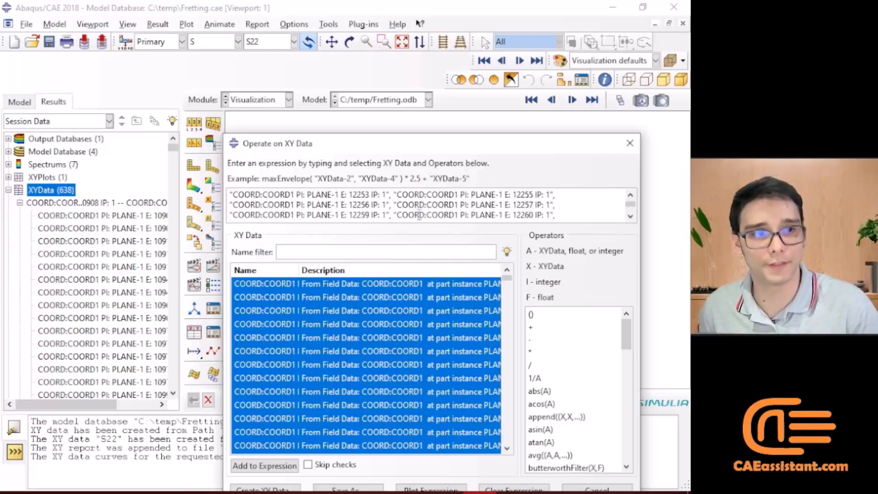
{"action": "scroll", "coordinate": [446, 194], "scroll_direction": "down", "scroll_amount": 3}
{"action": "scroll", "coordinate": [446, 194], "scroll_direction": "down", "scroll_amount": 15}
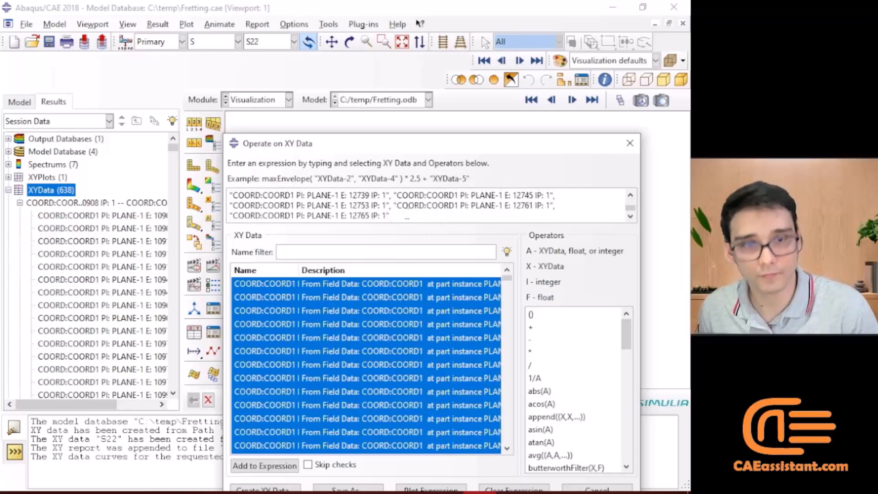
{"action": "type", "text": "))"}
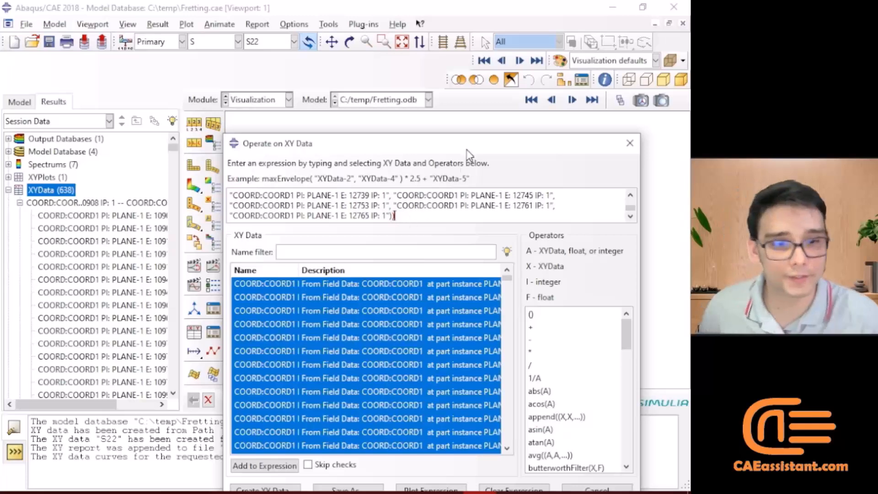
Save the appended COORD1 data as a new XY data object named Coord.
{"action": "left_click_drag", "start_coordinate": [470, 144], "coordinate": [478, 80]}
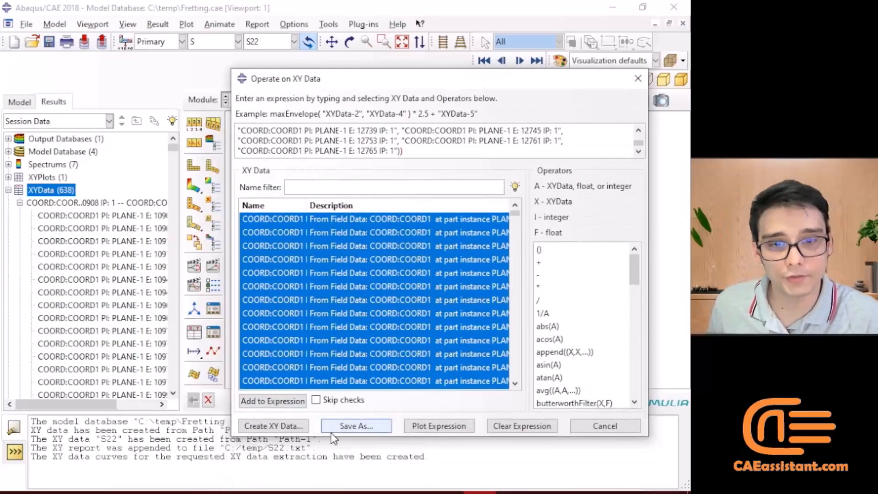
{"action": "left_click", "coordinate": [348, 427]}
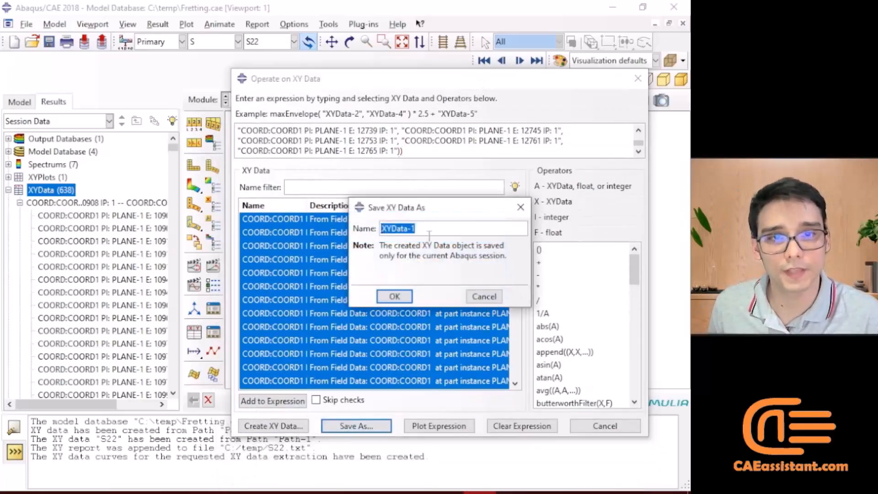
{"action": "type", "text": "C"}
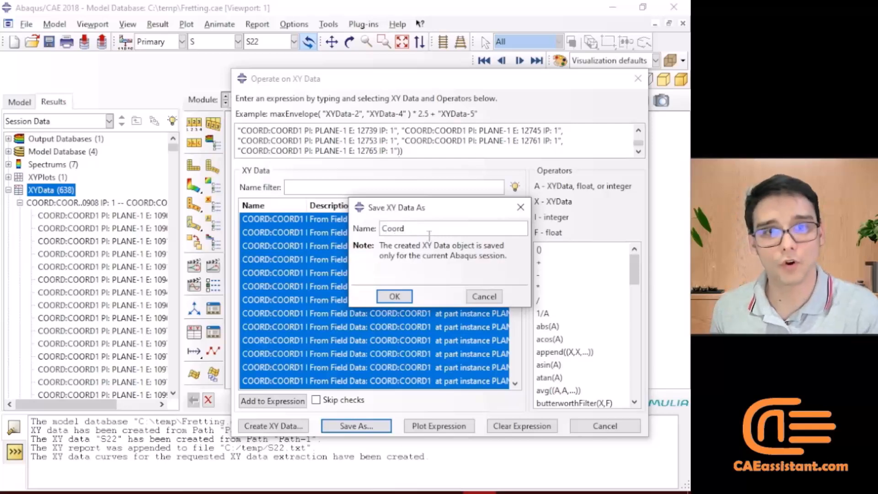
{"action": "type", "text": "oord"}
{"action": "left_click", "coordinate": [394, 296]}
Clear the entire COORD1 append expression.
{"action": "left_click", "coordinate": [425, 150]}
{"action": "key", "text": "shift+Up"}
{"action": "key", "text": "shift+Up"}
{"action": "key", "text": "shift+Up"}
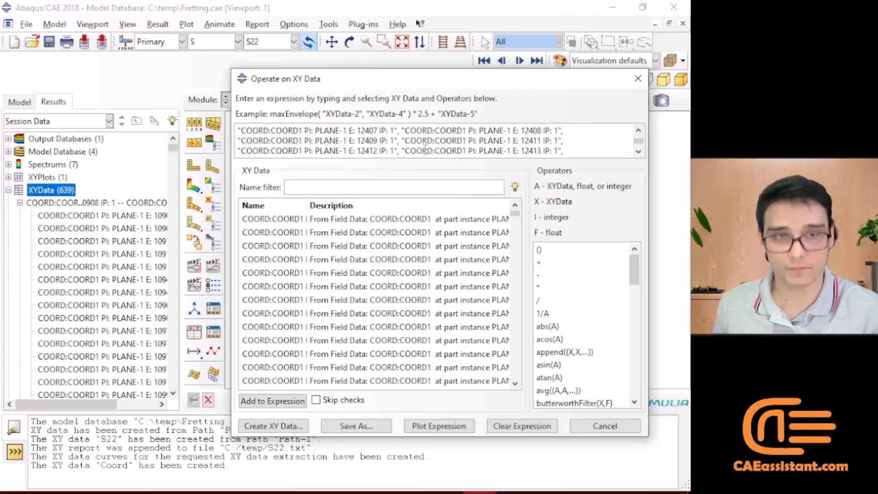
{"action": "key", "text": "shift+Up"}
{"action": "key", "text": "shift+Up"}
{"action": "key", "text": "shift+Up"}
{"action": "key", "text": "shift+Up"}
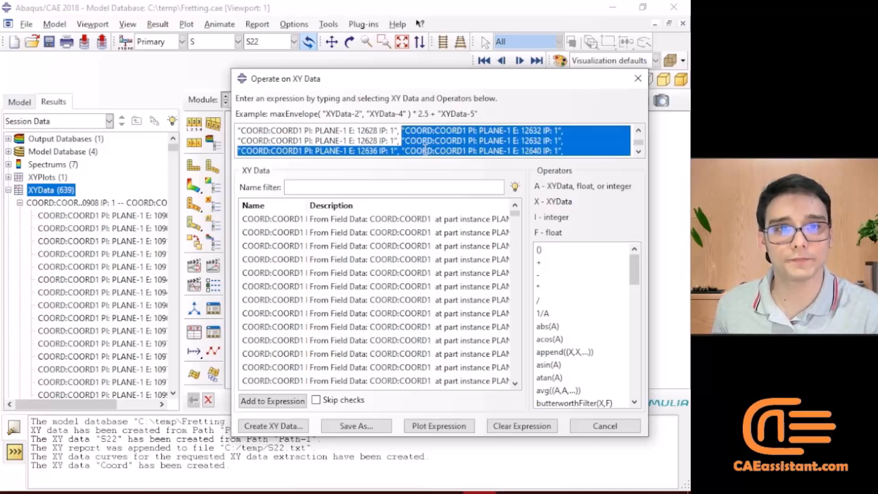
{"action": "key", "text": "shift+Up"}
{"action": "key", "text": "shift+Up"}
{"action": "key", "text": "shift+Up"}
{"action": "key", "text": "shift+Up"}
{"action": "key", "text": "shift+Up"}
{"action": "key", "text": "shift+Up"}
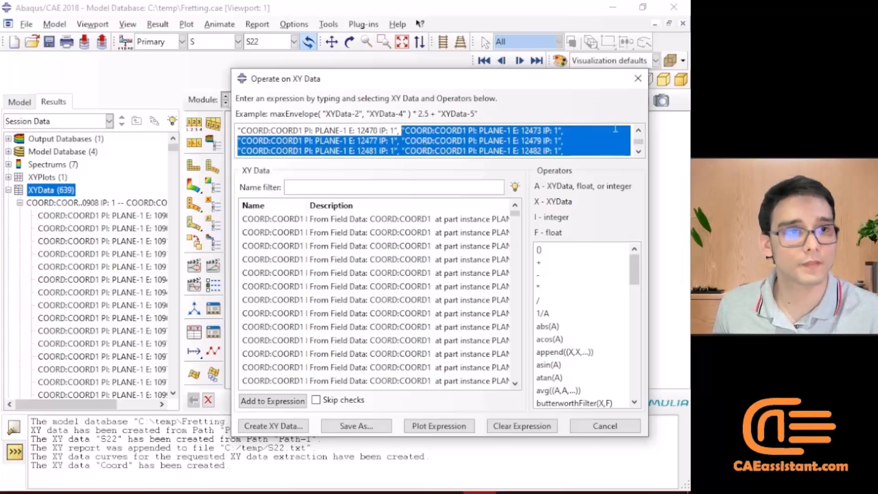
{"action": "left_click_drag", "start_coordinate": [640, 143], "coordinate": [634, 133]}
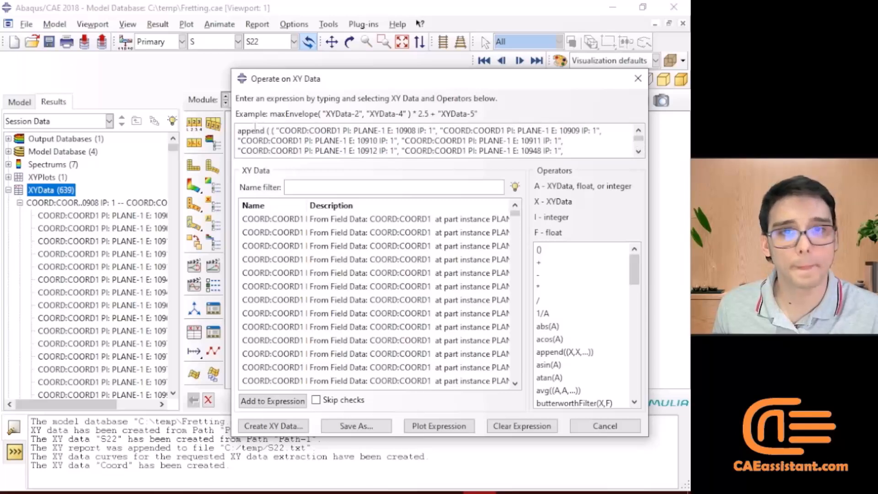
{"action": "key", "text": "ctrl+a"}
{"action": "key", "text": "Delete"}
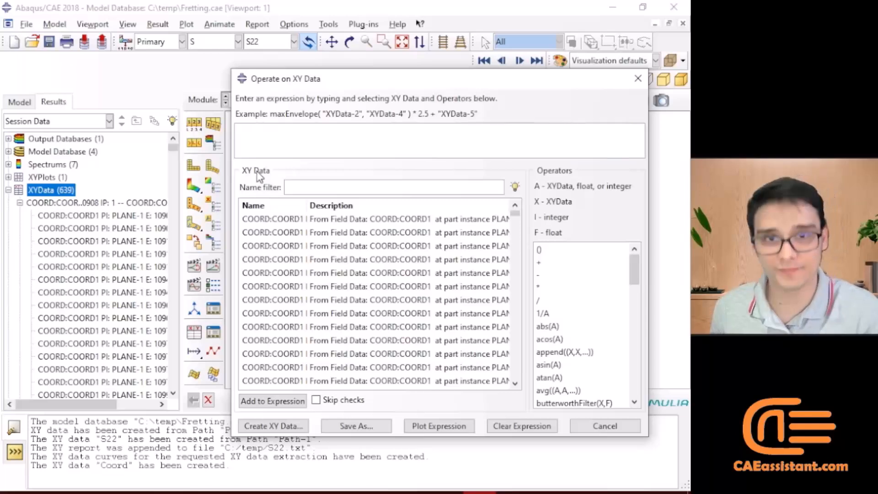
Start a new expression containing a single append((X,X,...)) operator.
{"action": "left_click", "coordinate": [571, 352]}
{"action": "left_click", "coordinate": [575, 352]}
{"action": "left_click_drag", "start_coordinate": [379, 129], "coordinate": [214, 131]}
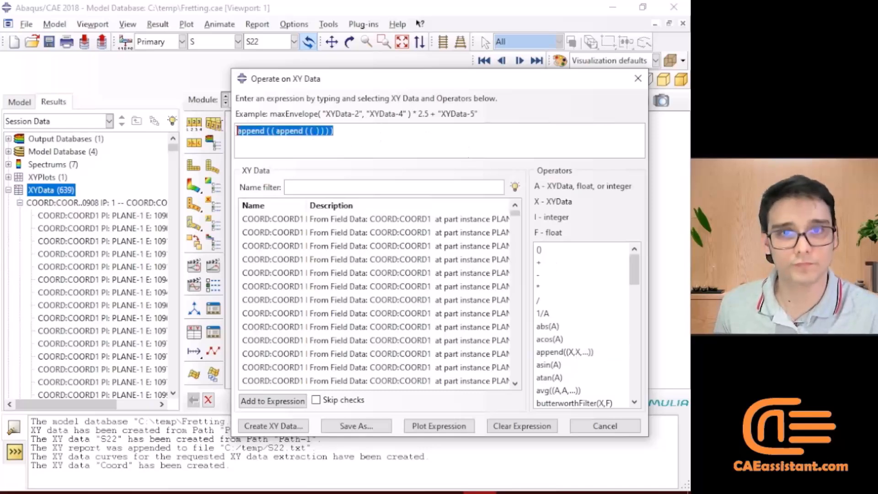
{"action": "key", "text": "Delete"}
{"action": "left_click", "coordinate": [585, 351]}
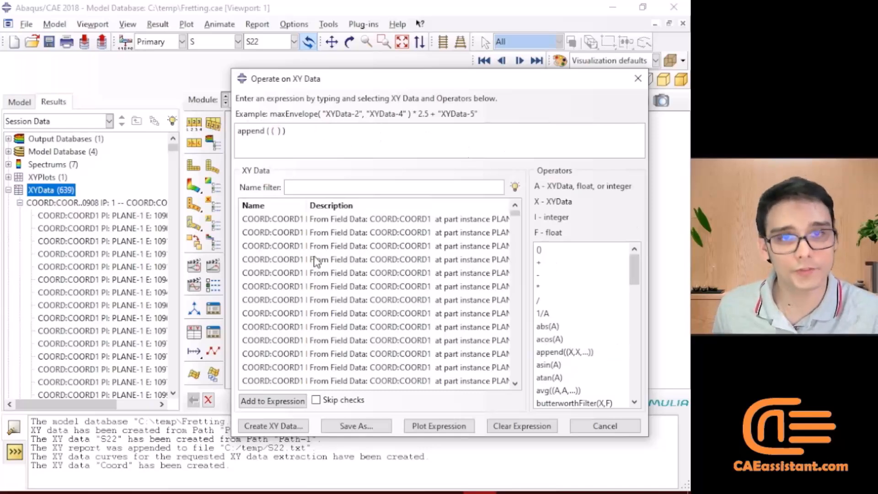
Add all S22 integration point data sets of PLANE-1 to the append expression.
{"action": "scroll", "coordinate": [407, 327], "scroll_direction": "down", "scroll_amount": 3}
{"action": "scroll", "coordinate": [392, 329], "scroll_direction": "down", "scroll_amount": 15}
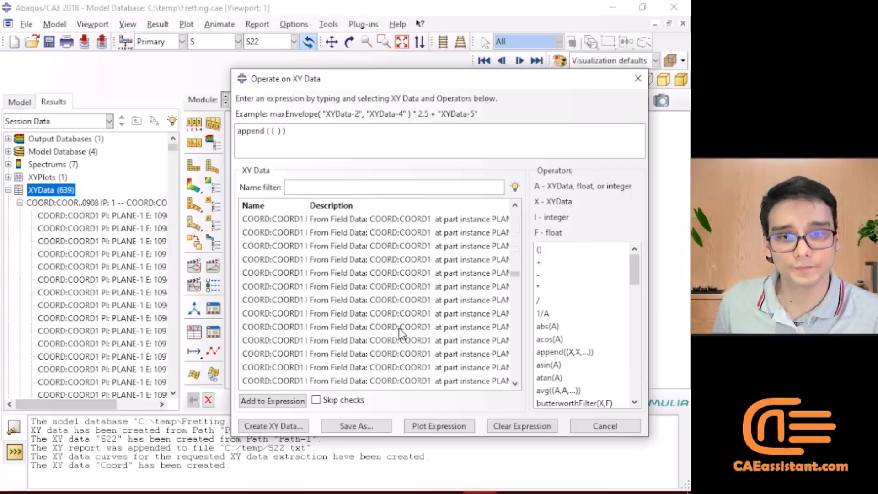
{"action": "scroll", "coordinate": [272, 249], "scroll_direction": "up", "scroll_amount": 2}
{"action": "scroll", "coordinate": [271, 250], "scroll_direction": "up", "scroll_amount": 2}
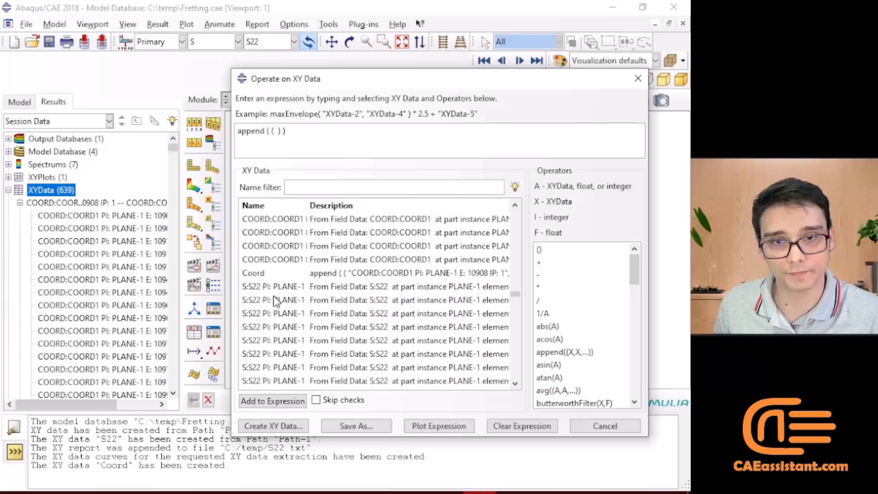
{"action": "left_click", "coordinate": [275, 287]}
{"action": "left_click_drag", "start_coordinate": [516, 294], "coordinate": [515, 375]}
{"action": "left_click", "coordinate": [513, 381]}
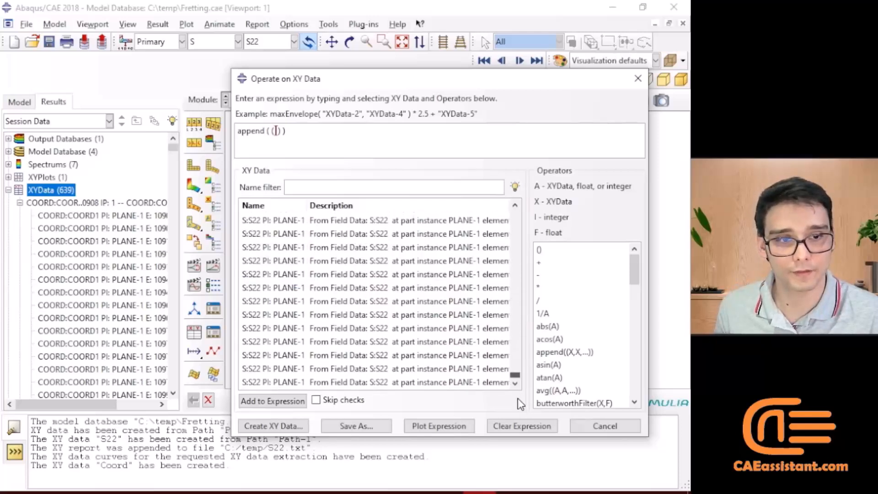
{"action": "left_click", "coordinate": [404, 384], "text": "shift"}
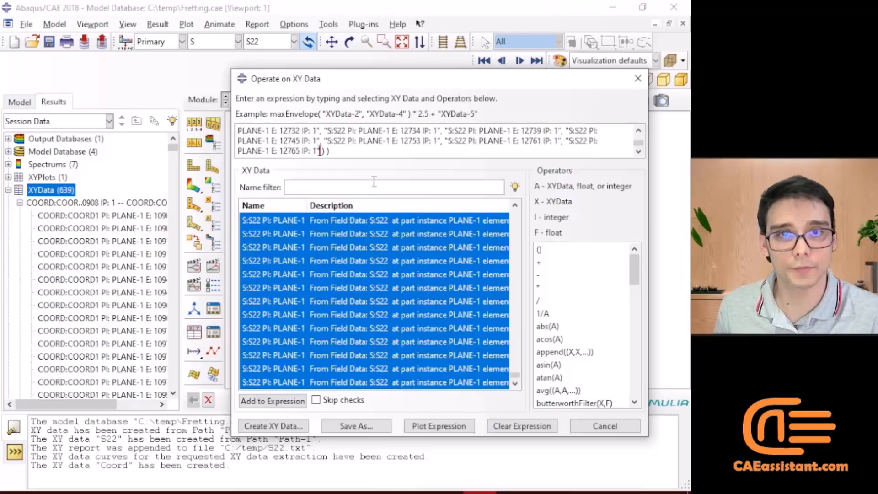
Save the appended S22 data as a new XY data object named S22.
{"action": "left_click", "coordinate": [356, 426]}
{"action": "type", "text": "S22"}
{"action": "left_click", "coordinate": [380, 298]}
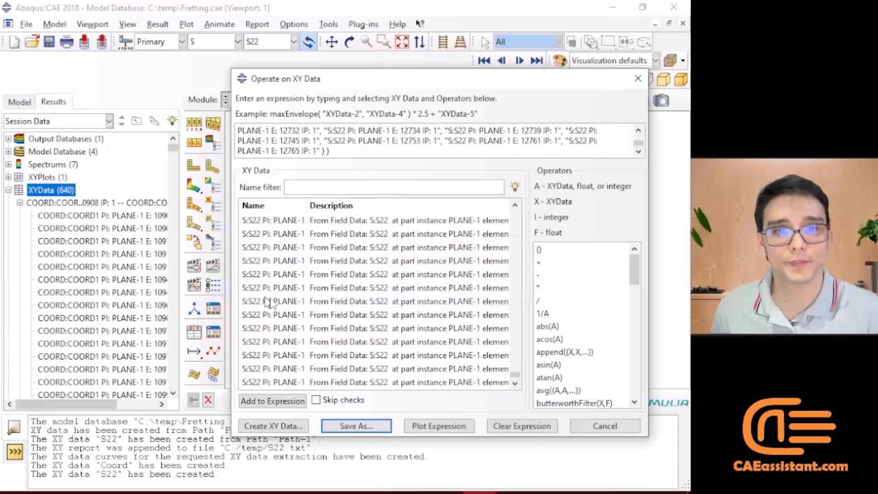
Clear the entire S22 append expression.
{"action": "left_click", "coordinate": [352, 152]}
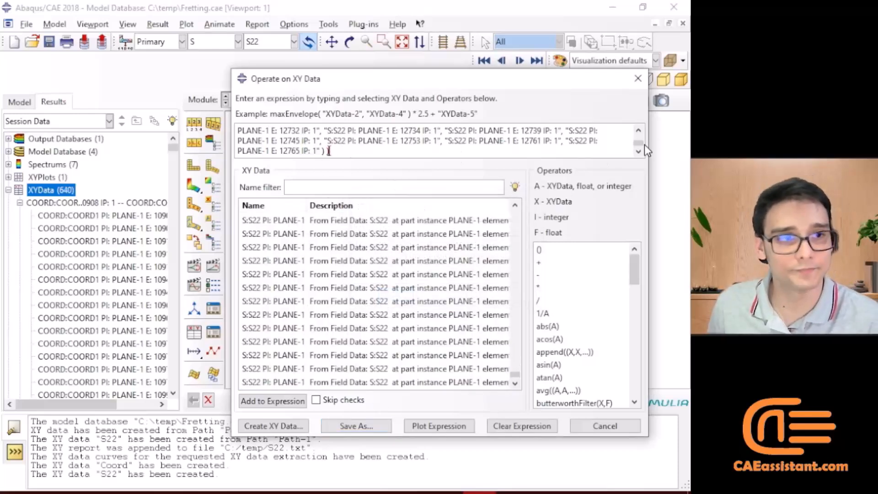
{"action": "left_click_drag", "start_coordinate": [639, 143], "coordinate": [640, 137]}
{"action": "key", "text": "ctrl+a"}
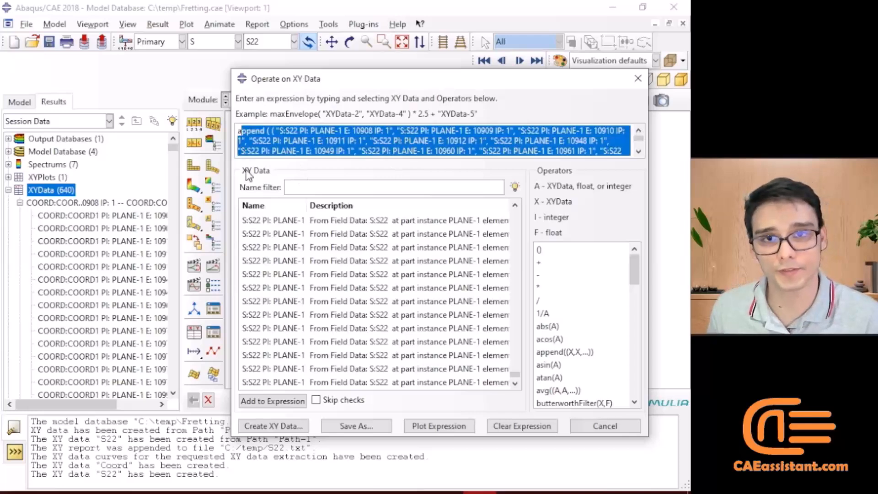
{"action": "key", "text": "BackSpace"}
Start a new expression with the combine(X,X) operator.
{"action": "scroll", "coordinate": [590, 287], "scroll_direction": "down", "scroll_amount": 2}
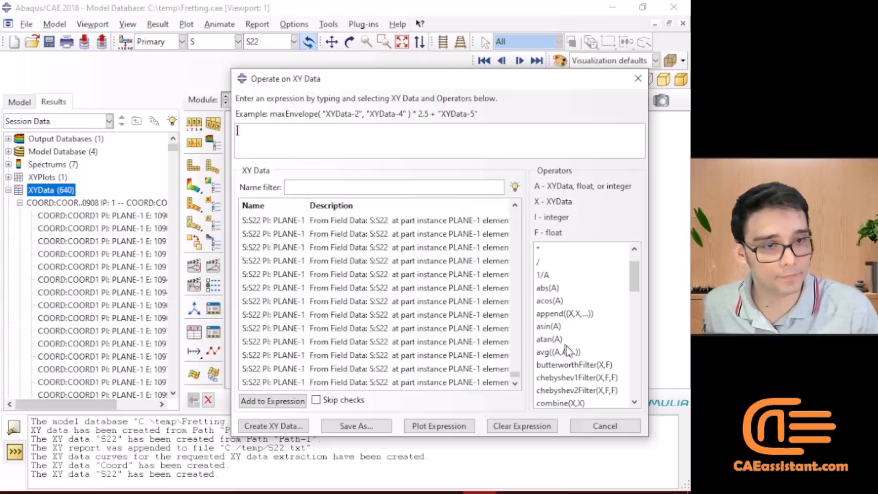
{"action": "scroll", "coordinate": [590, 320], "scroll_direction": "up", "scroll_amount": 2}
{"action": "scroll", "coordinate": [559, 326], "scroll_direction": "down", "scroll_amount": 3}
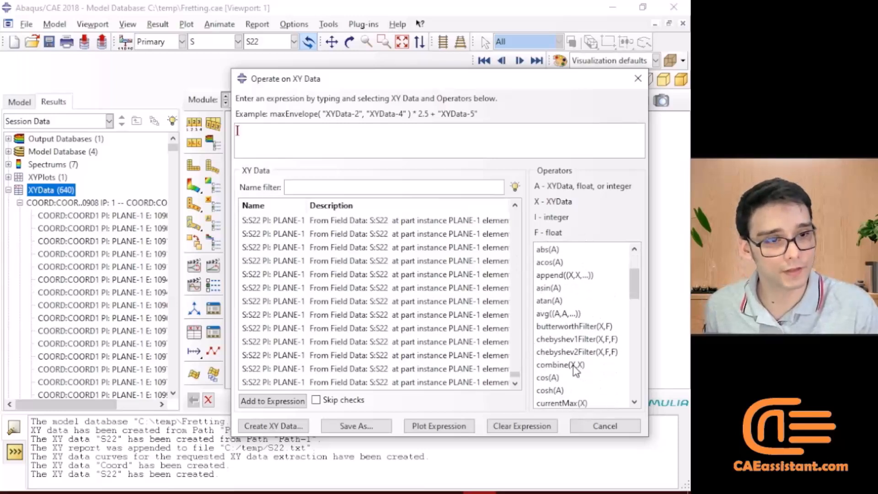
{"action": "left_click", "coordinate": [569, 365]}
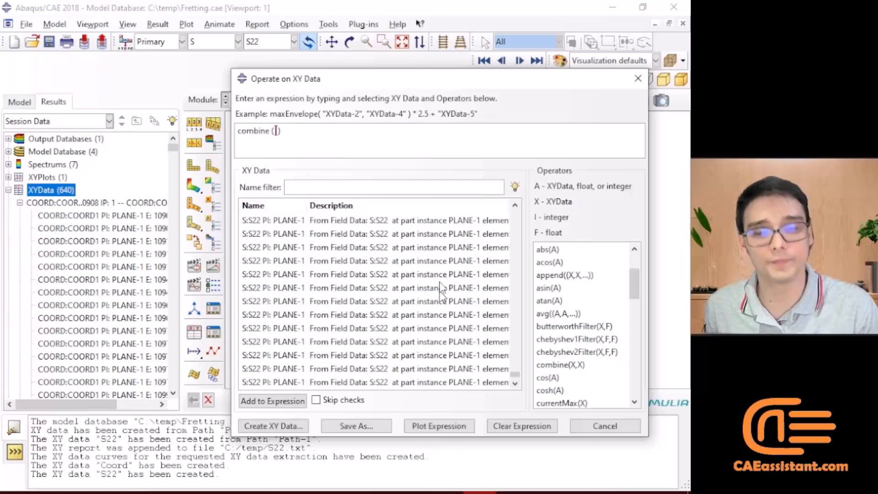
Add the Coord and S22 data objects, in that order, as the arguments of the combine expression.
{"action": "scroll", "coordinate": [333, 296], "scroll_direction": "up", "scroll_amount": 5}
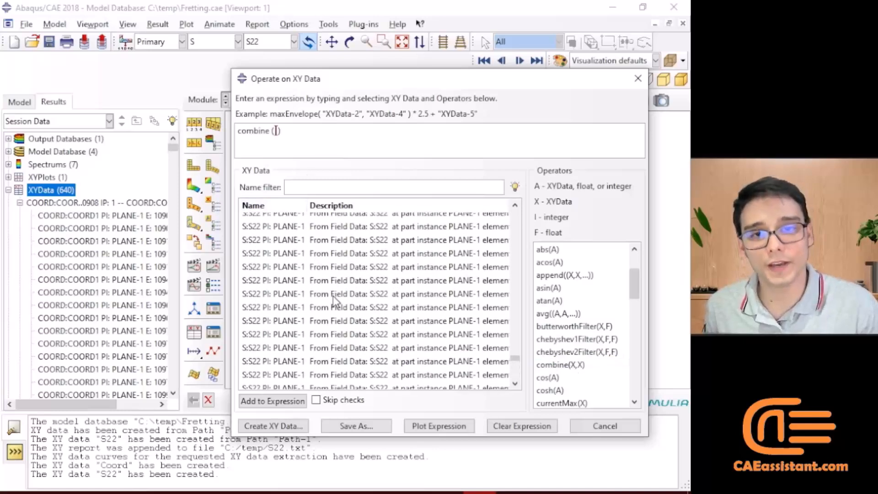
{"action": "scroll", "coordinate": [334, 299], "scroll_direction": "up", "scroll_amount": 5}
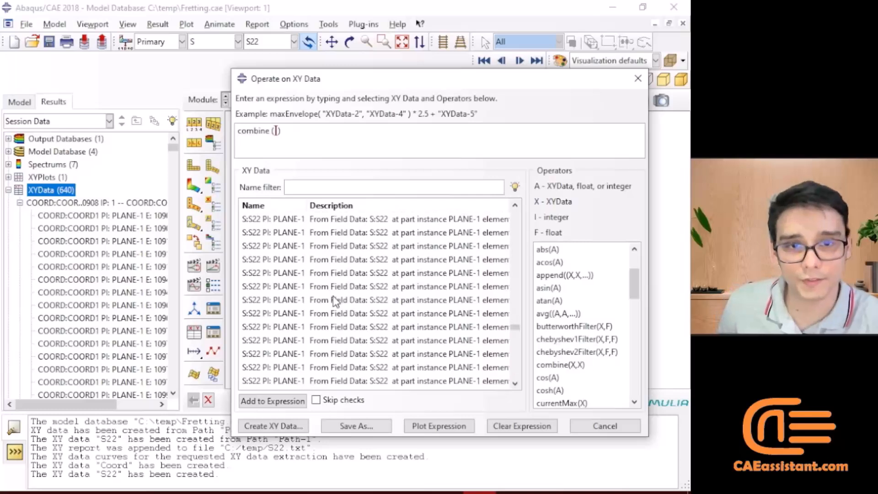
{"action": "scroll", "coordinate": [333, 296], "scroll_direction": "up", "scroll_amount": 5}
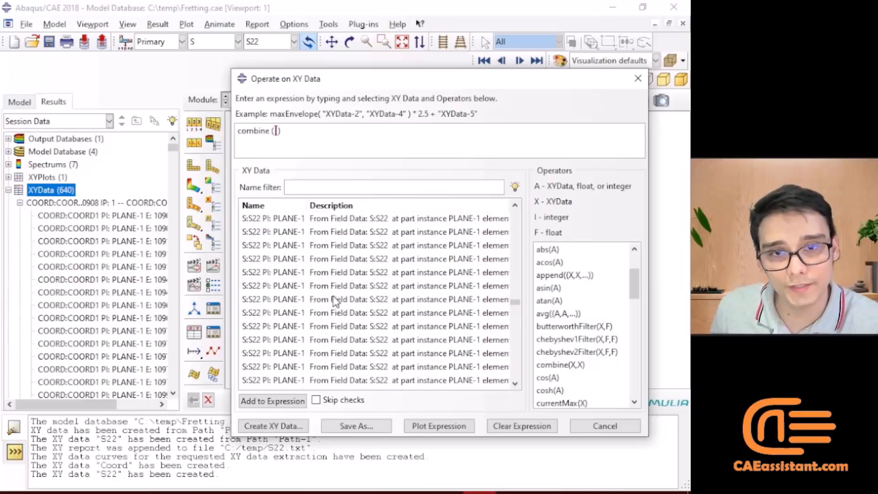
{"action": "scroll", "coordinate": [333, 297], "scroll_direction": "up", "scroll_amount": 4}
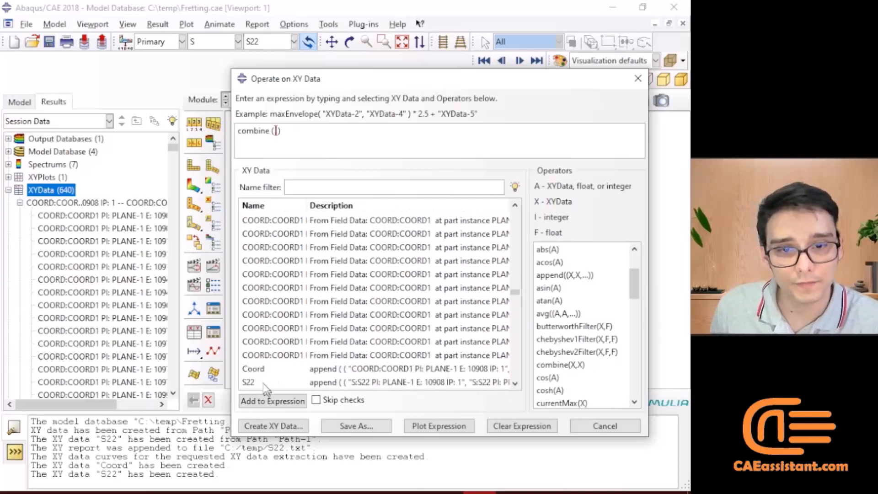
{"action": "left_click", "coordinate": [259, 370]}
{"action": "left_click", "coordinate": [267, 382]}
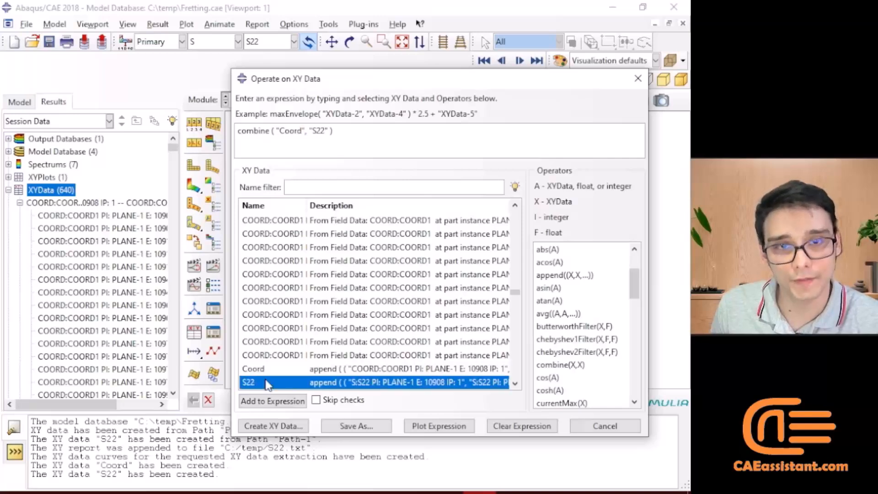
Save the combined data as a new XY data object named S22 graph and close the XY data operations.
{"action": "left_click", "coordinate": [361, 426]}
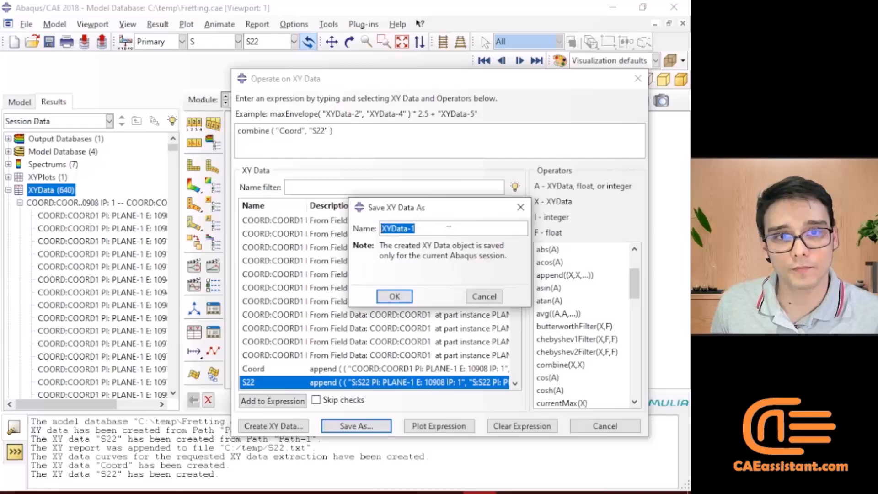
{"action": "type", "text": "S22 graph"}
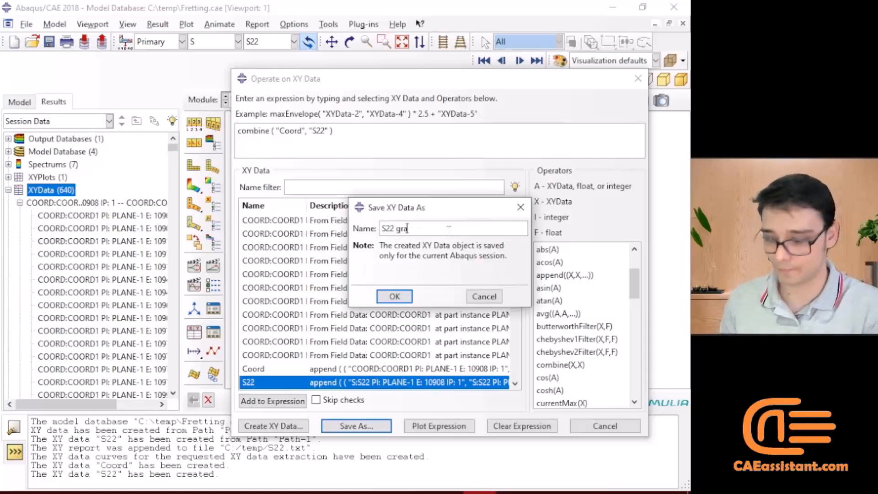
{"action": "left_click", "coordinate": [395, 295]}
{"action": "left_click", "coordinate": [638, 82]}
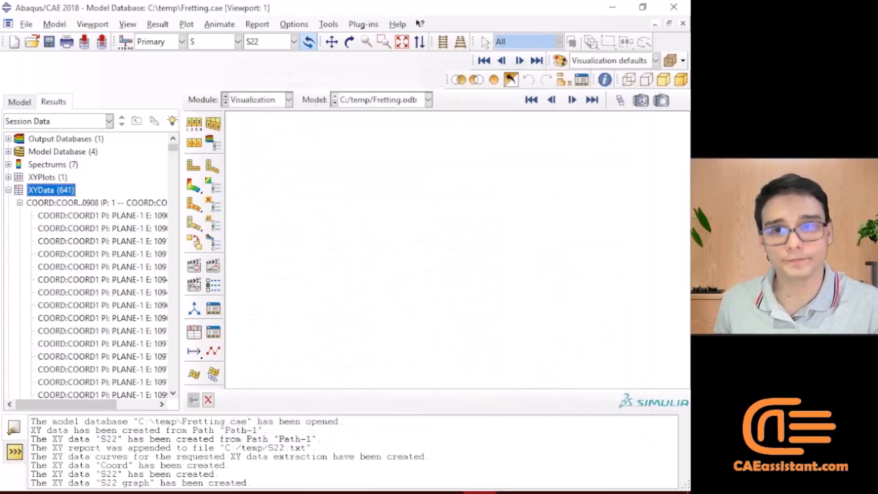
Plot the S22 graph data object from the session's XY data in the viewport.
{"action": "scroll", "coordinate": [60, 275], "scroll_direction": "down", "scroll_amount": 5}
{"action": "scroll", "coordinate": [60, 274], "scroll_direction": "down", "scroll_amount": 10}
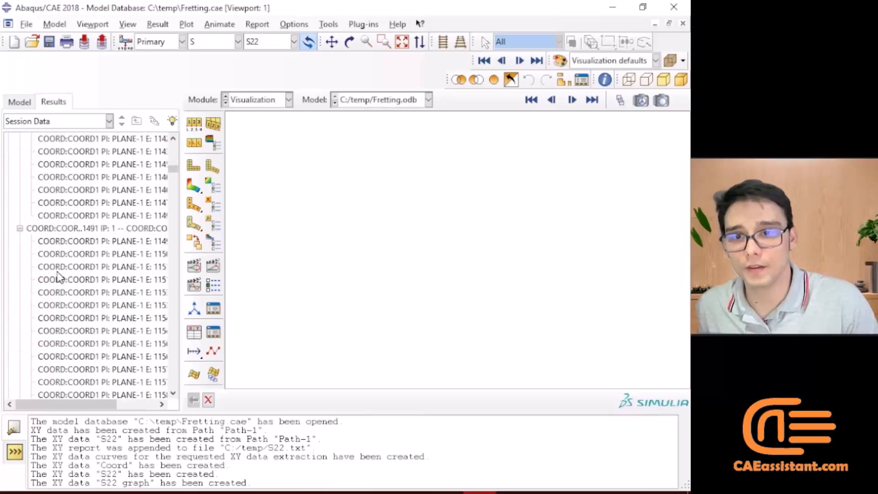
{"action": "scroll", "coordinate": [54, 276], "scroll_direction": "down", "scroll_amount": 10}
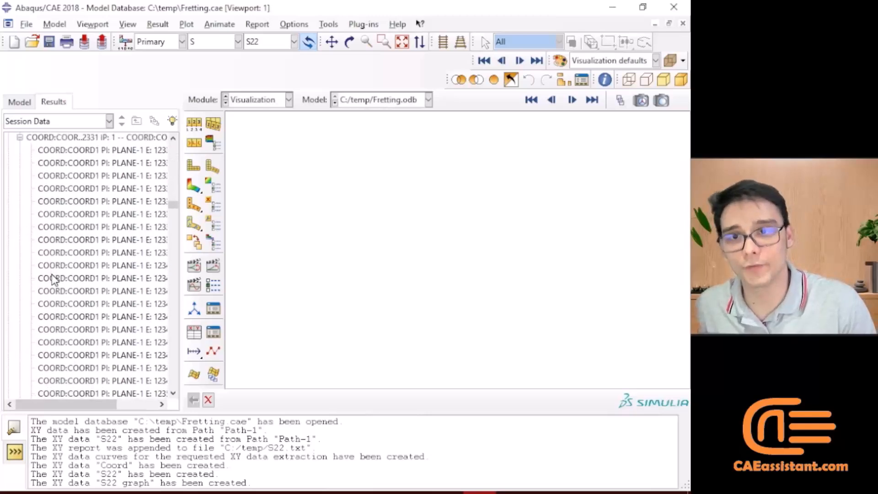
{"action": "double_click", "coordinate": [71, 254]}
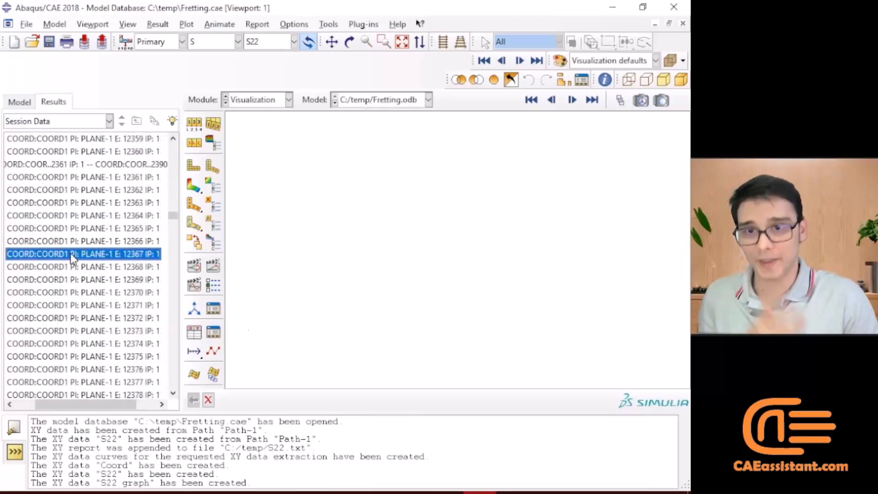
{"action": "scroll", "coordinate": [97, 288], "scroll_direction": "down", "scroll_amount": 10}
{"action": "scroll", "coordinate": [97, 288], "scroll_direction": "down", "scroll_amount": 15}
{"action": "scroll", "coordinate": [63, 276], "scroll_direction": "up", "scroll_amount": 1}
{"action": "double_click", "coordinate": [25, 228]}
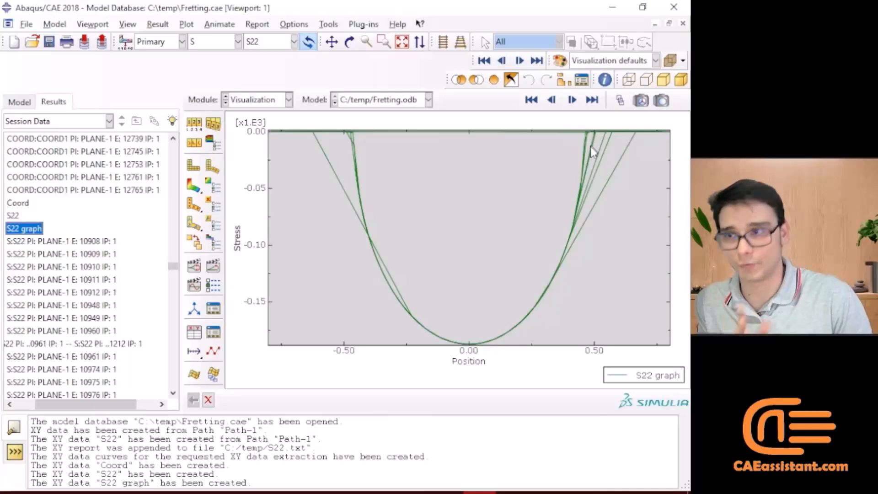
Examine the X and Y values of the S22 graph data, especially the row closest to X = 0.
{"action": "right_click", "coordinate": [37, 230]}
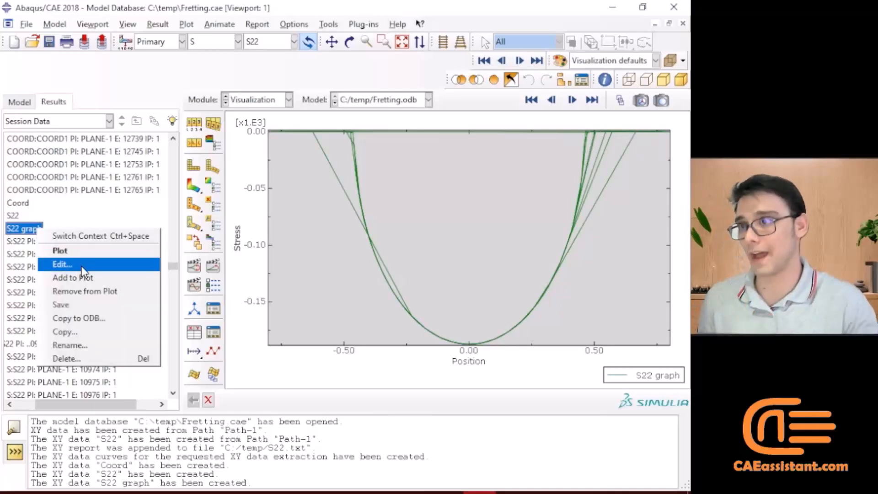
{"action": "left_click", "coordinate": [62, 264]}
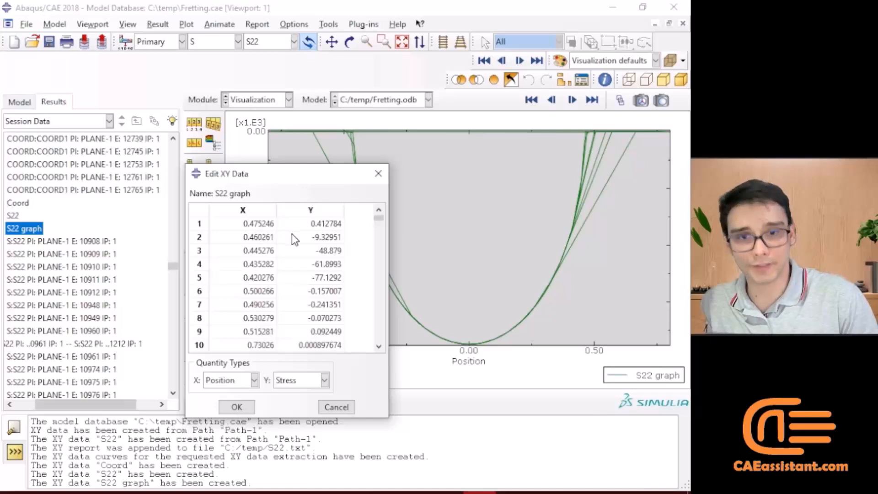
{"action": "scroll", "coordinate": [243, 293], "scroll_direction": "down", "scroll_amount": 6}
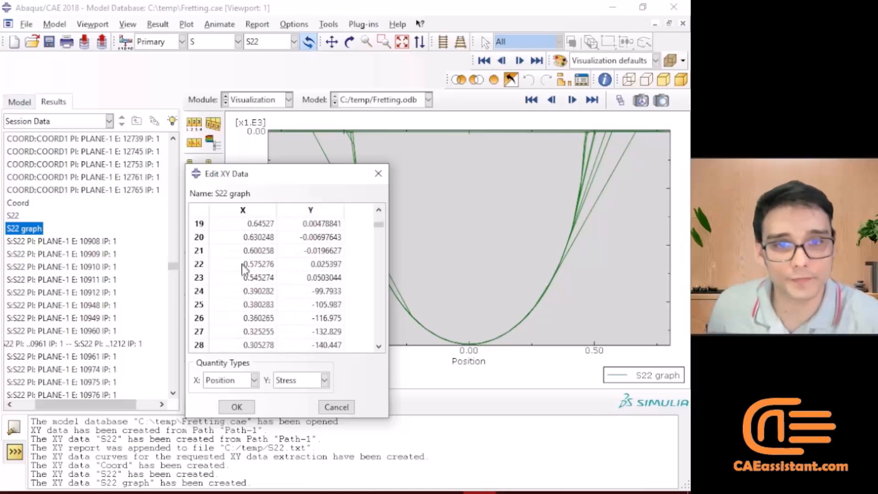
{"action": "scroll", "coordinate": [252, 258], "scroll_direction": "up", "scroll_amount": 5}
{"action": "scroll", "coordinate": [244, 270], "scroll_direction": "down", "scroll_amount": 7}
{"action": "scroll", "coordinate": [245, 271], "scroll_direction": "down", "scroll_amount": 7}
{"action": "scroll", "coordinate": [258, 259], "scroll_direction": "down", "scroll_amount": 20}
{"action": "scroll", "coordinate": [260, 273], "scroll_direction": "down", "scroll_amount": 13}
{"action": "scroll", "coordinate": [295, 260], "scroll_direction": "down", "scroll_amount": 3}
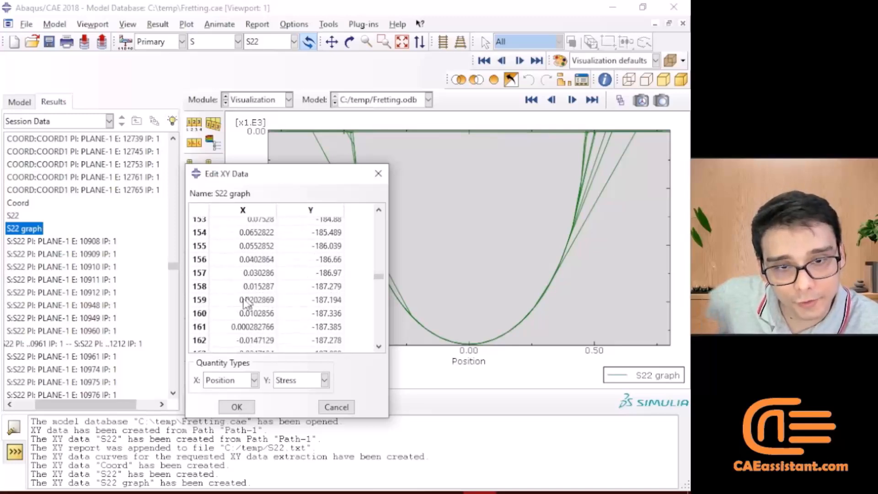
{"action": "scroll", "coordinate": [254, 287], "scroll_direction": "down", "scroll_amount": 1}
{"action": "double_click", "coordinate": [256, 286]}
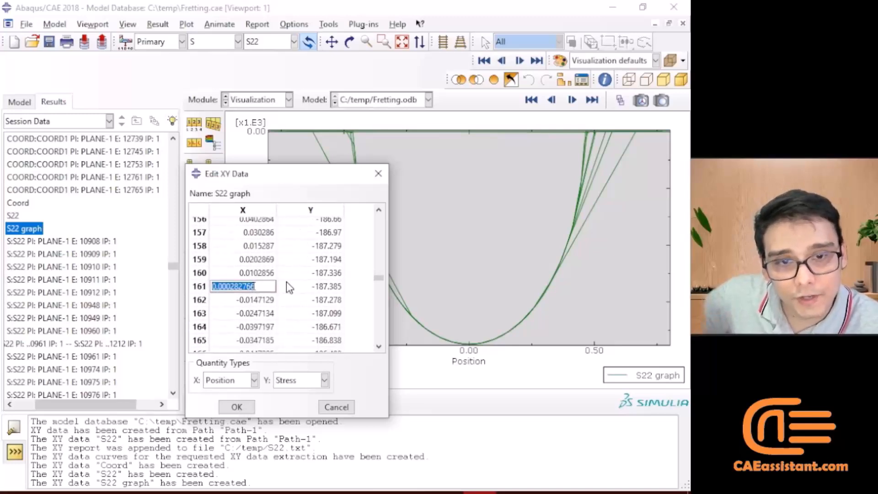
{"action": "double_click", "coordinate": [337, 286]}
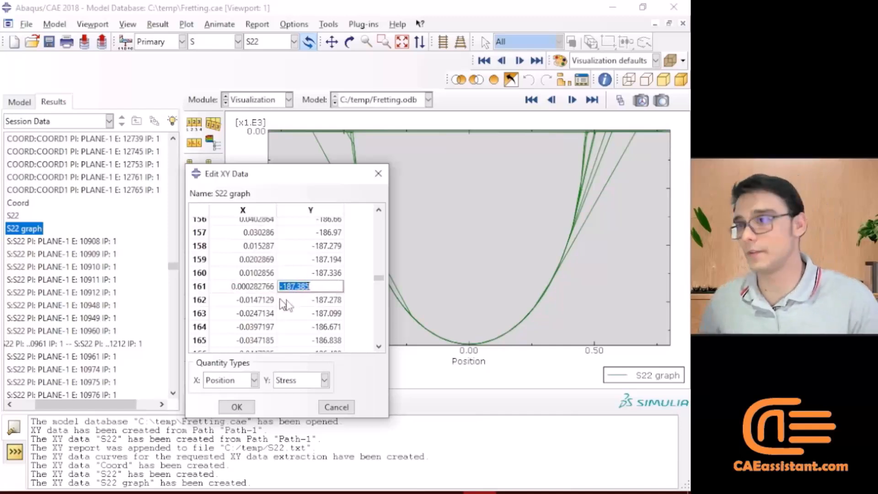
{"action": "left_click", "coordinate": [378, 173]}
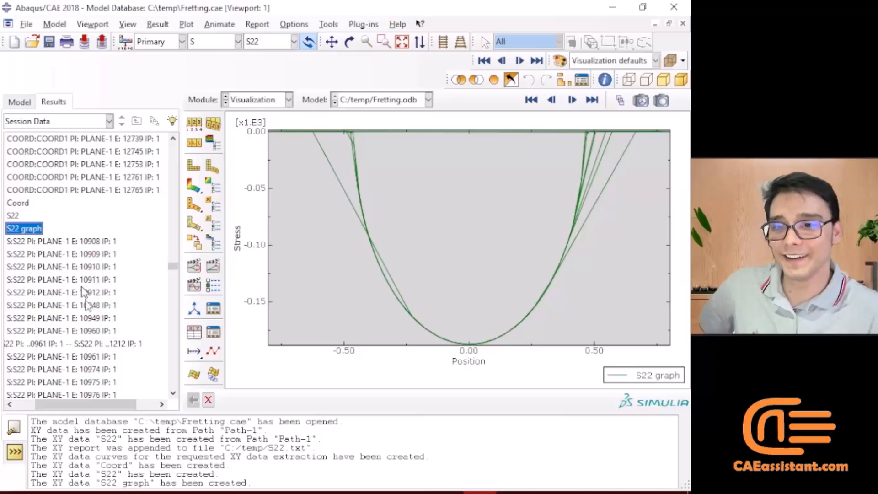
Delete all XY data objects from the session, including every COORD1 and S22 set, Coord, S22 and S22 graph.
{"action": "left_click_drag", "start_coordinate": [99, 399], "coordinate": [69, 403]}
{"action": "scroll", "coordinate": [96, 339], "scroll_direction": "down", "scroll_amount": 4}
{"action": "scroll", "coordinate": [99, 338], "scroll_direction": "up", "scroll_amount": 11}
{"action": "scroll", "coordinate": [111, 325], "scroll_direction": "up", "scroll_amount": 6}
{"action": "left_click_drag", "start_coordinate": [171, 242], "coordinate": [178, 148]}
{"action": "right_click", "coordinate": [58, 191]}
{"action": "left_click", "coordinate": [90, 228]}
{"action": "left_click", "coordinate": [60, 206]}
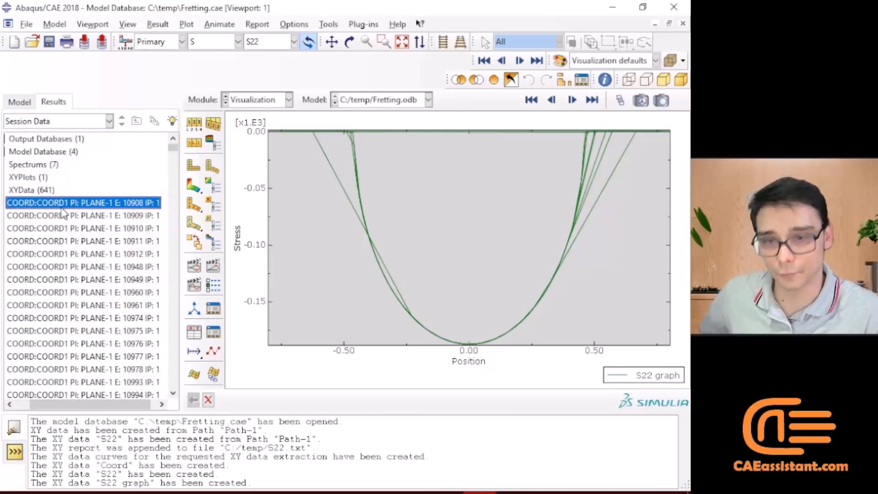
{"action": "key", "text": "shift+End"}
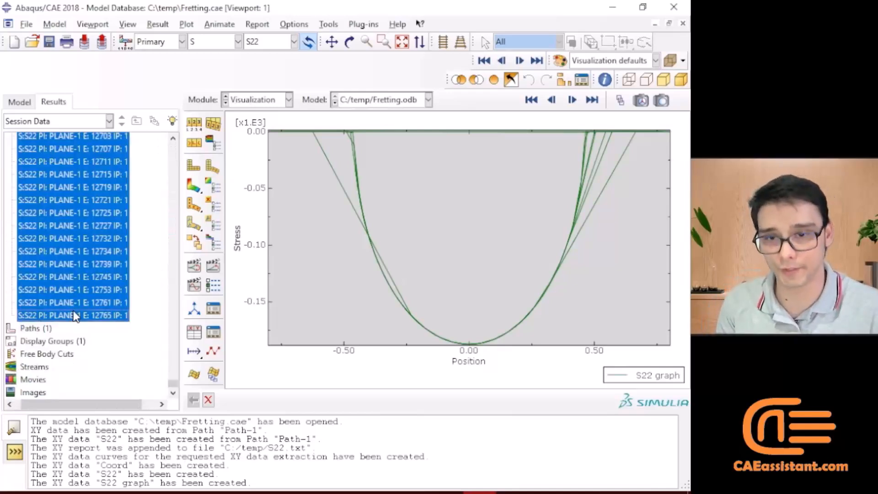
{"action": "key", "text": "Delete"}
{"action": "key", "text": "Return"}
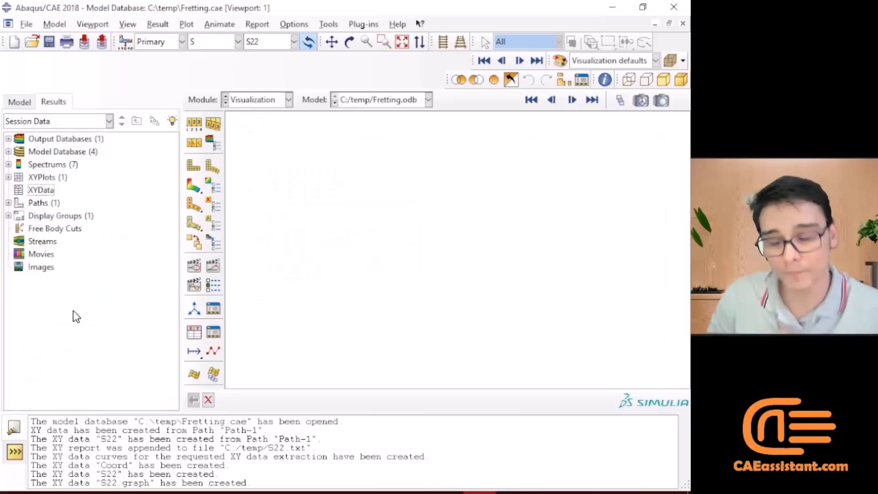